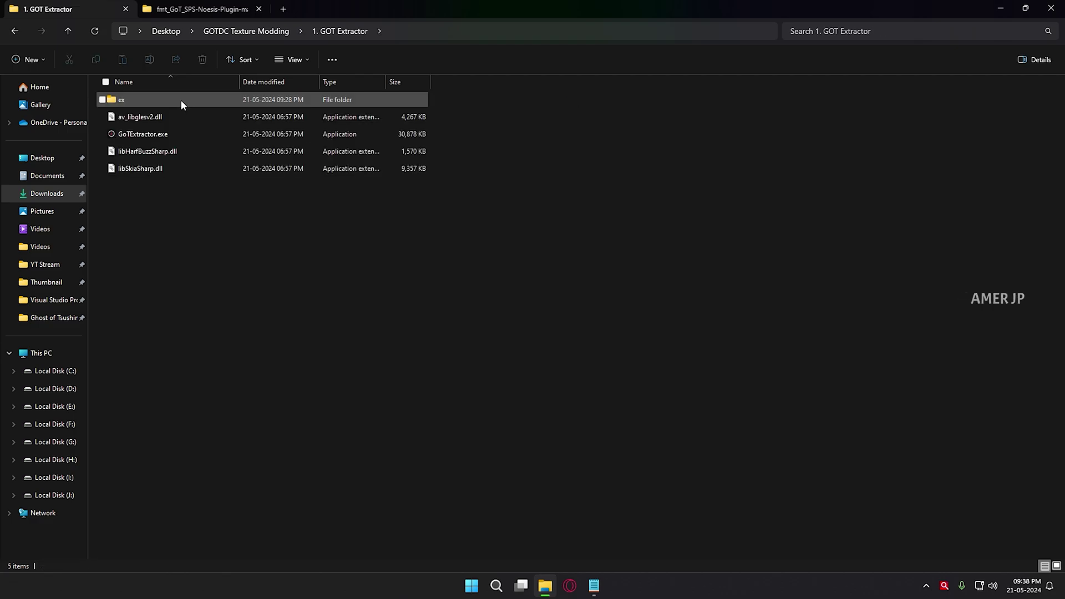
Step: Launch GoTExtractor.exe, allow it to run, and reposition its window
double_click(206, 133)
left_click(568, 303)
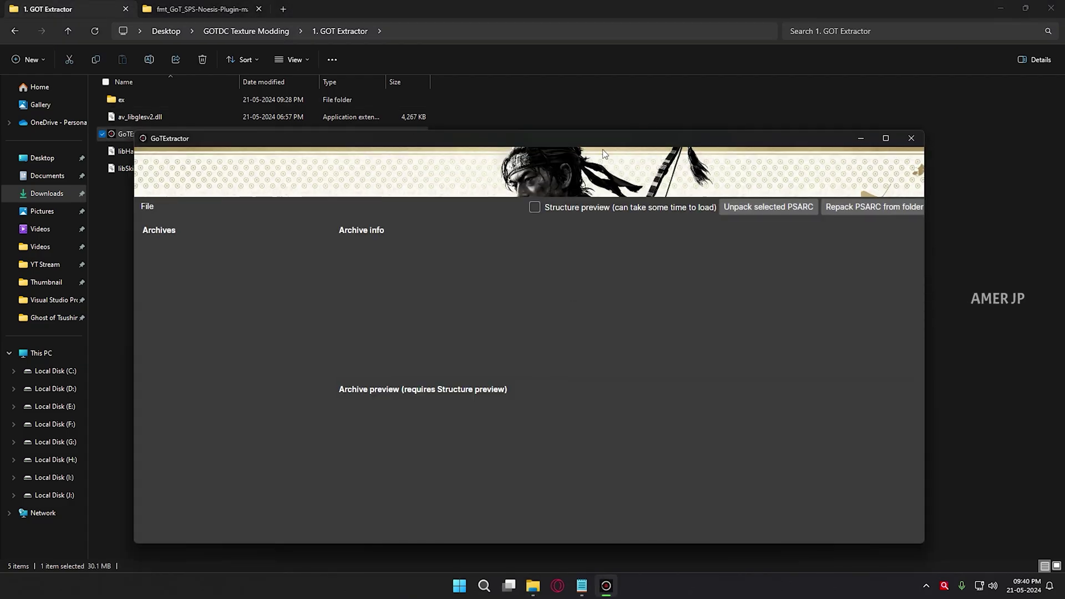
left_click_drag(605, 154, 652, 130)
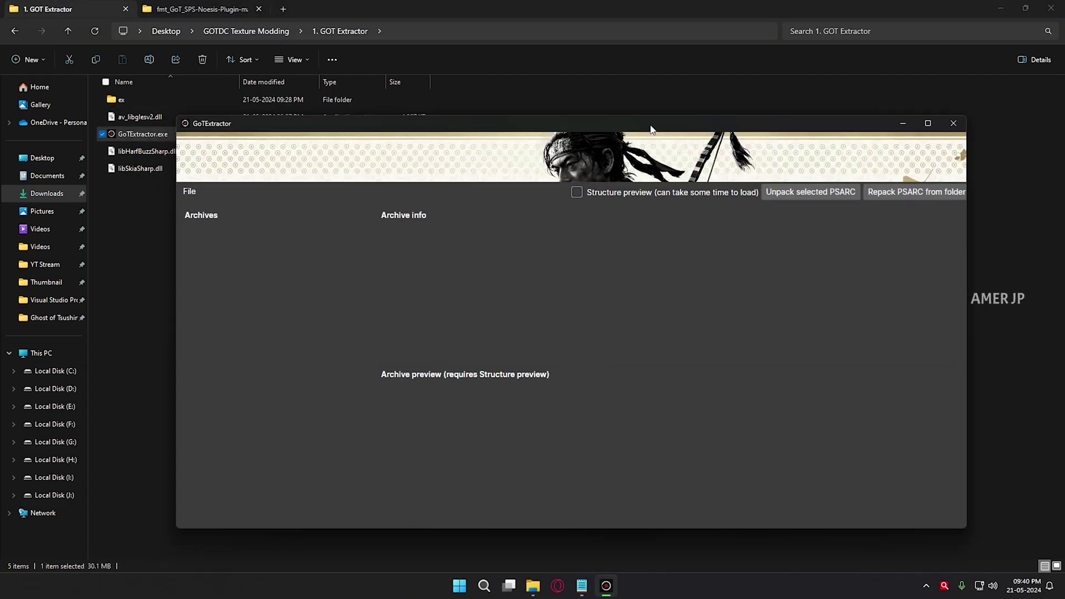
Step: Open the Ghost of Tsushima DIRECTOR'S CUT\cache_pc\psarc directory and scroll through the listed archives
left_click(186, 192)
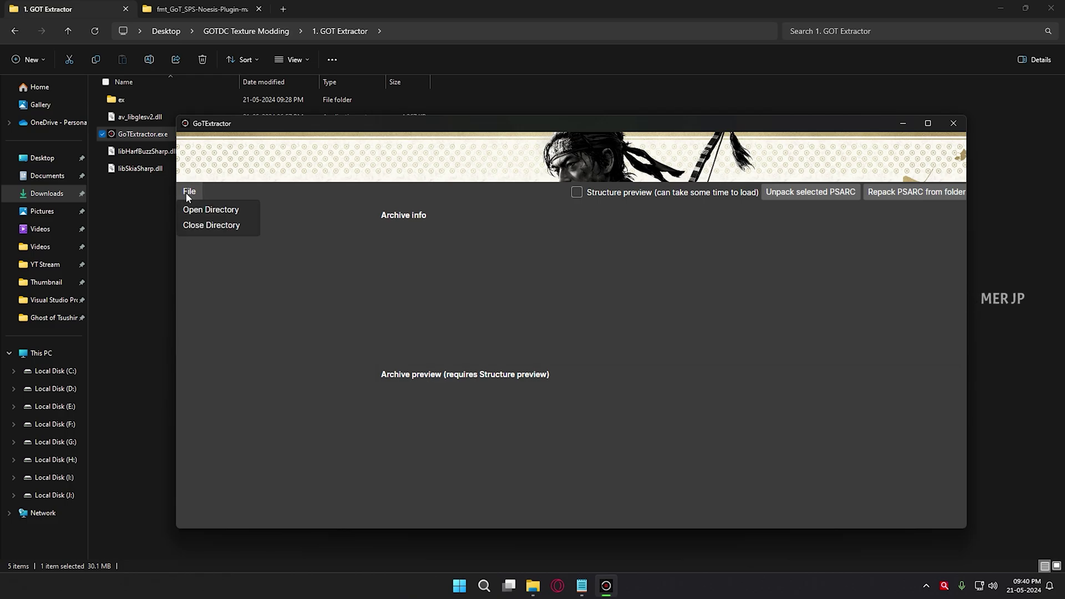
left_click(211, 211)
left_click_drag(335, 147, 426, 192)
left_click(493, 210)
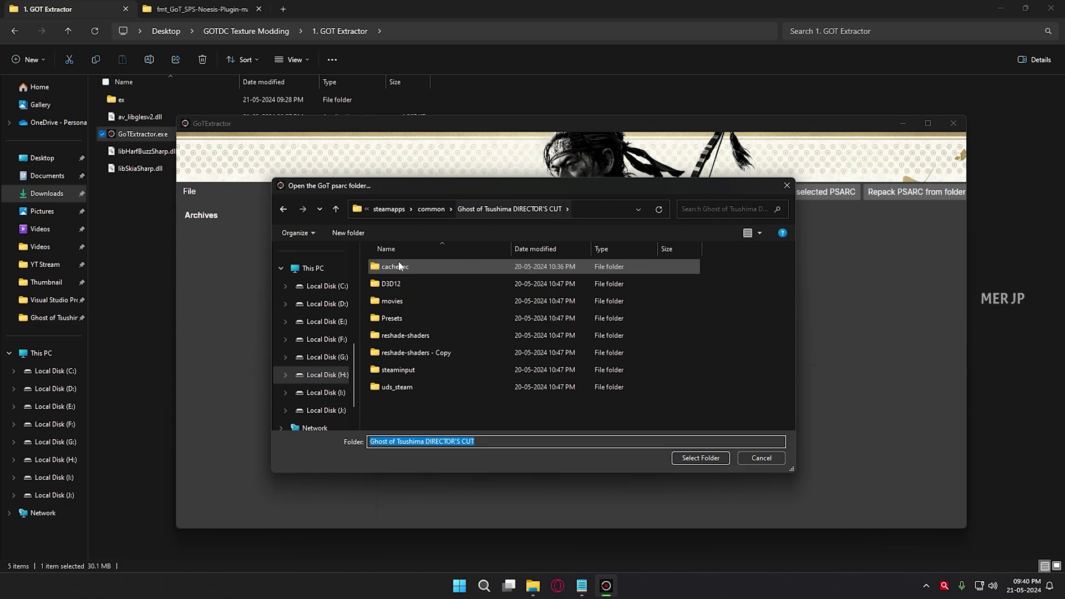
double_click(429, 267)
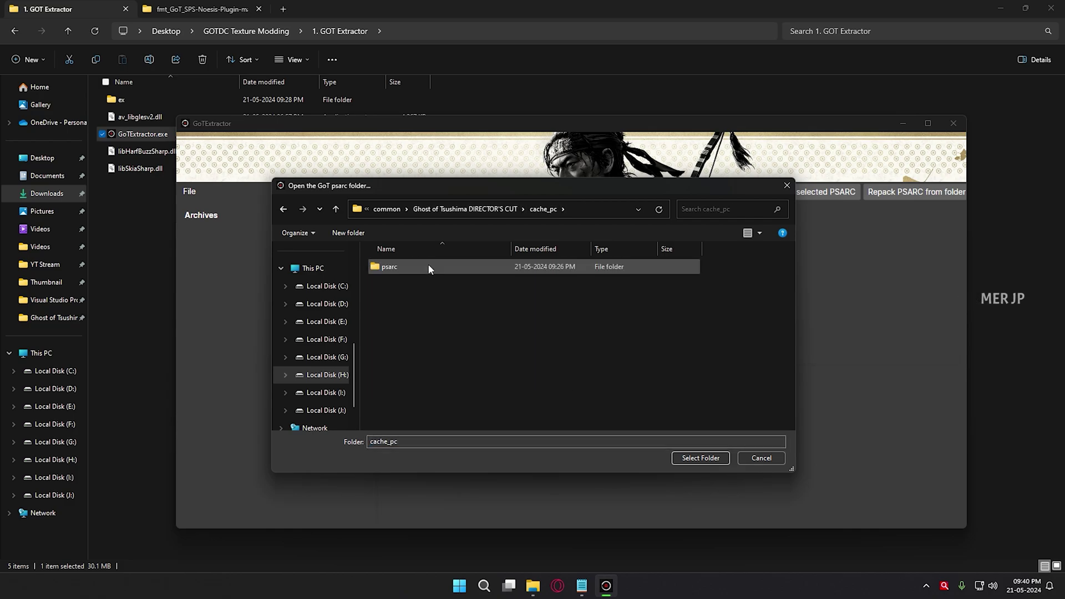
double_click(428, 267)
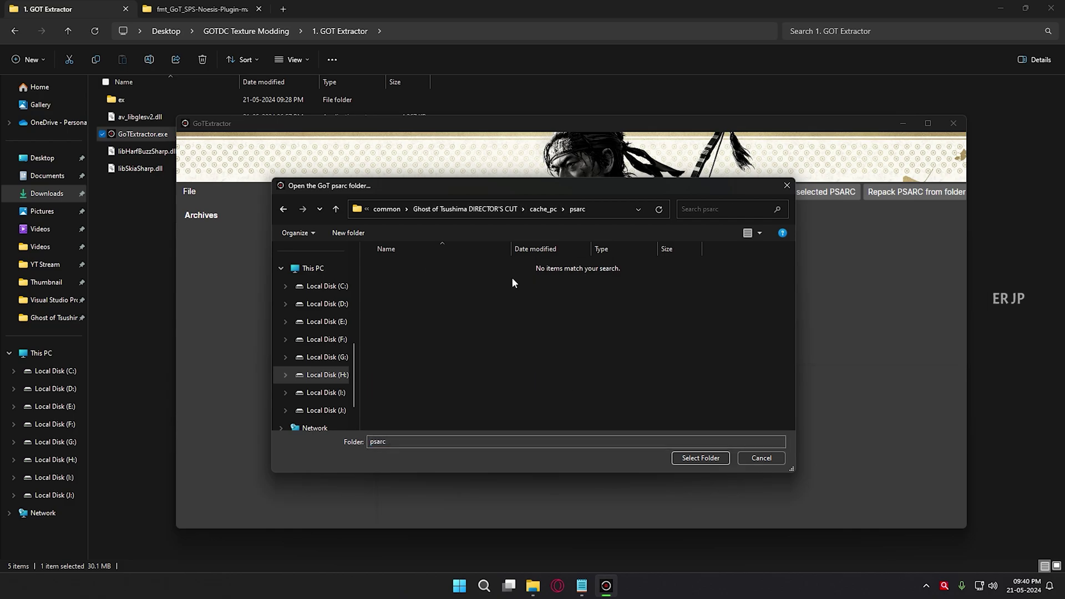
left_click(714, 456)
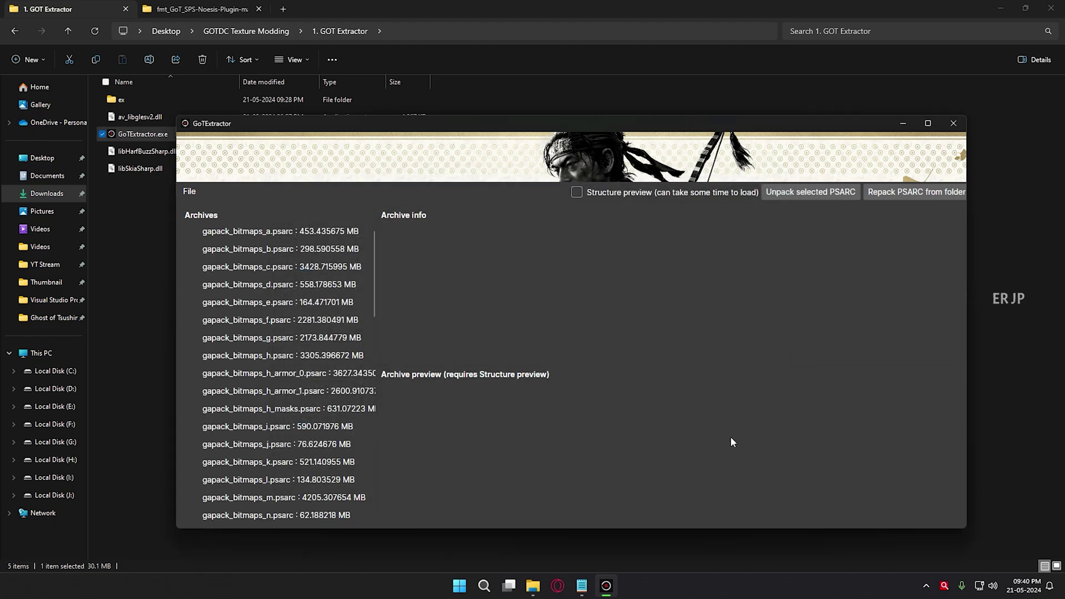
scroll(298, 246, "down", 4)
scroll(300, 249, "down", 1)
scroll(305, 333, "up", 5)
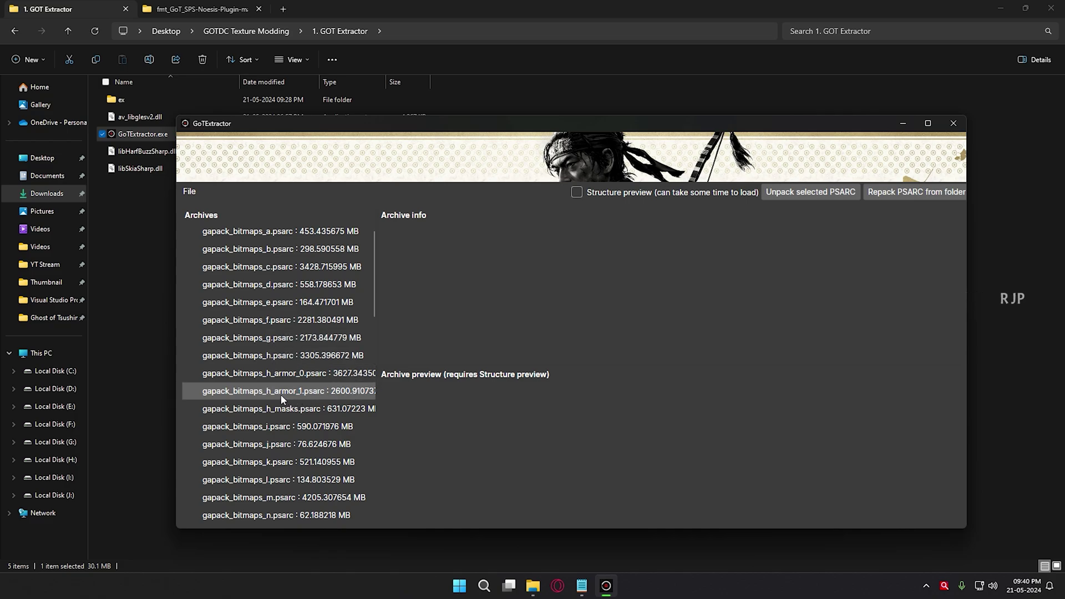
Step: Unpack gapack_bitmaps_h_armor_1.psarc into a newly created 'for modding textures' folder under psarc
left_click(314, 396)
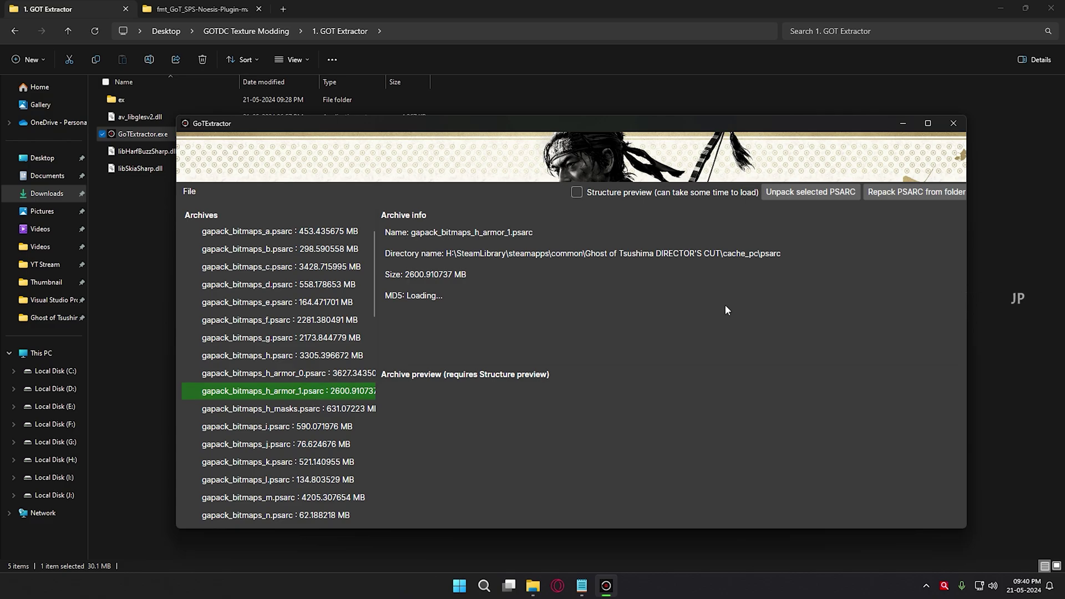
left_click(779, 193)
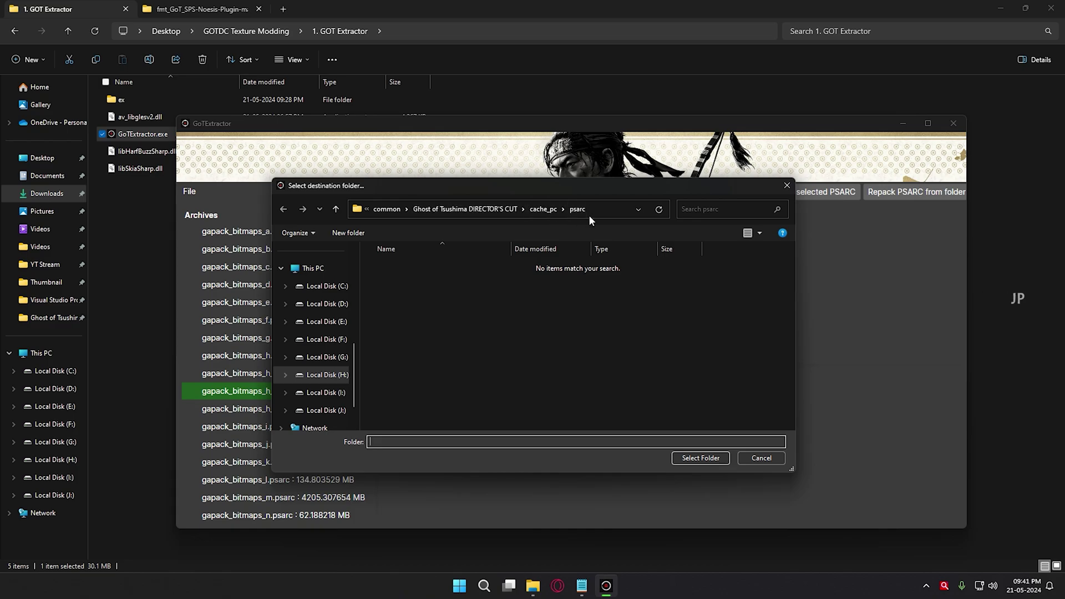
left_click(347, 233)
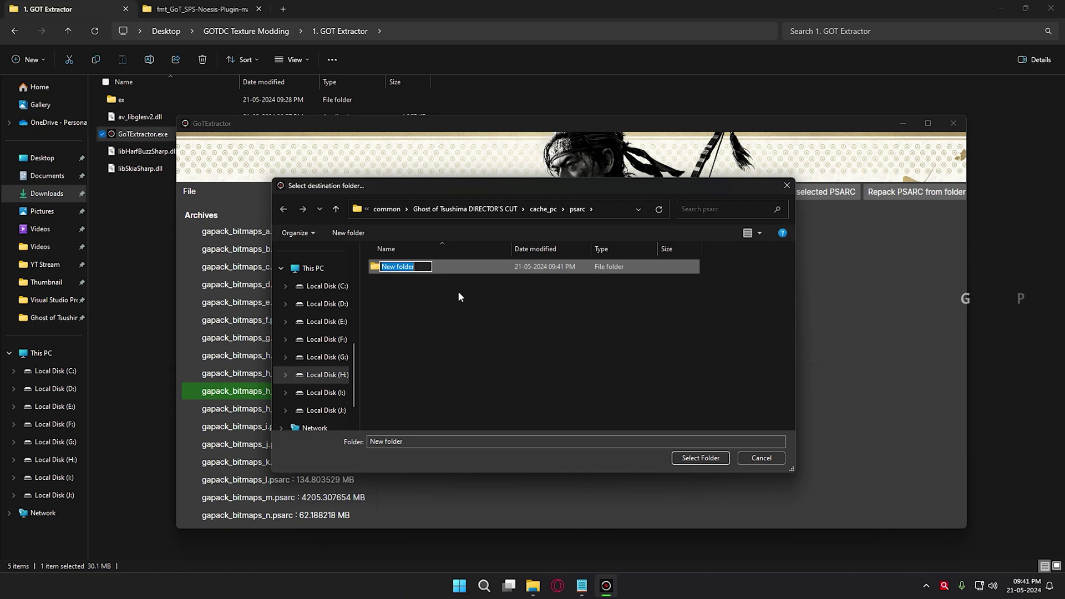
type("f")
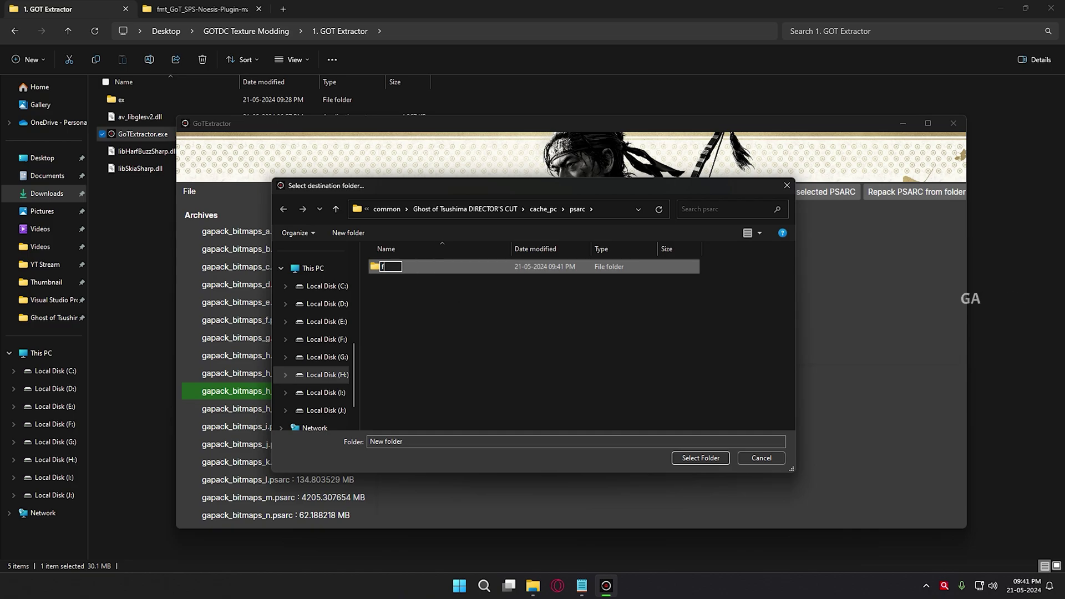
type("or modding textures")
key("Return")
key("Return")
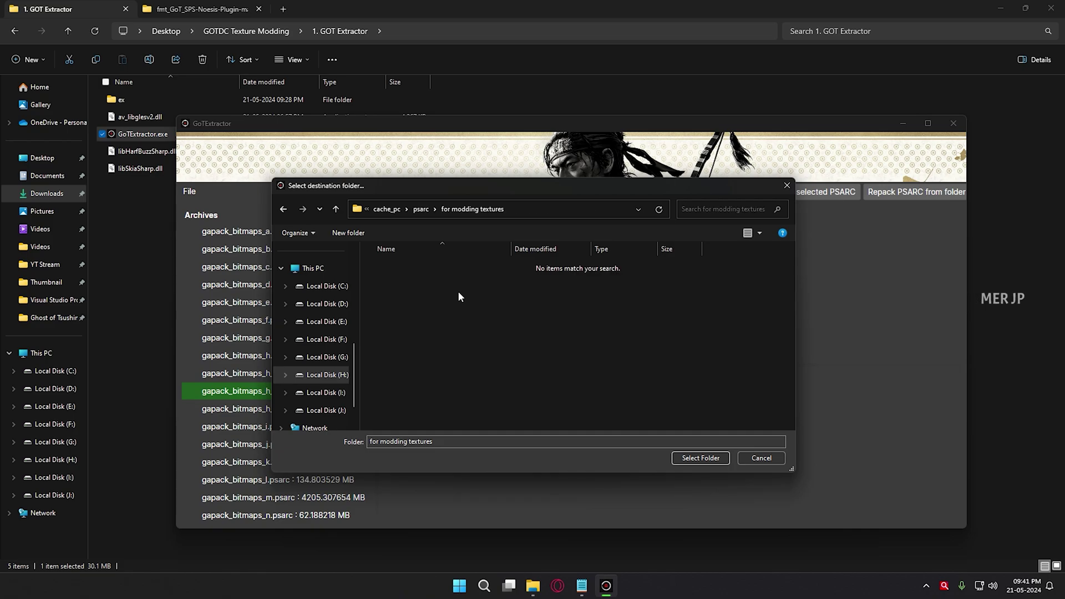
left_click(705, 456)
left_click_drag(363, 22, 655, 201)
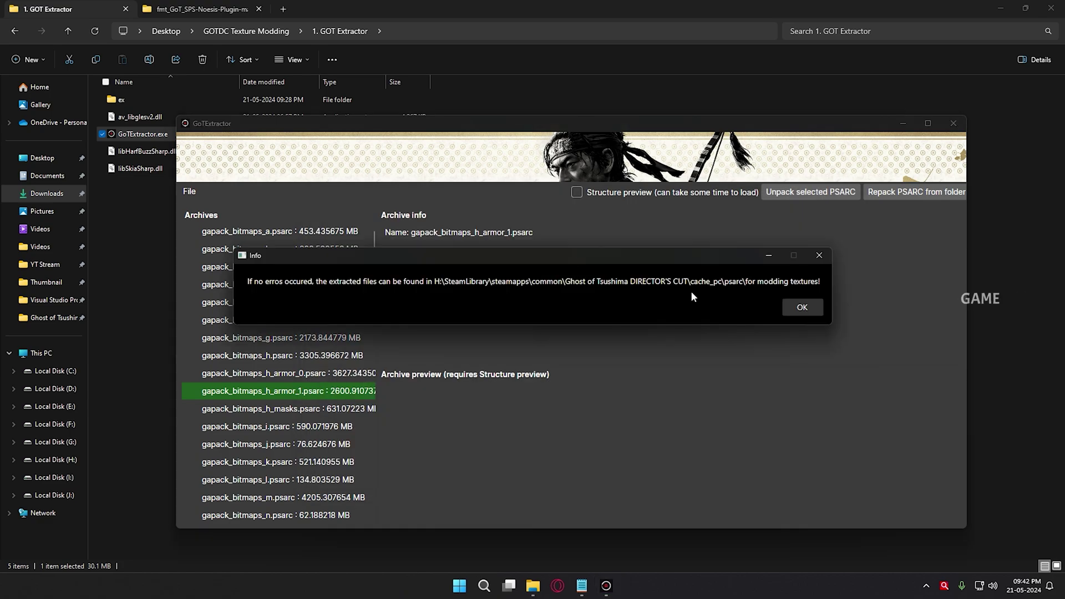
Step: Dismiss the extraction-complete message and open a new File Explorer window
left_click(812, 305)
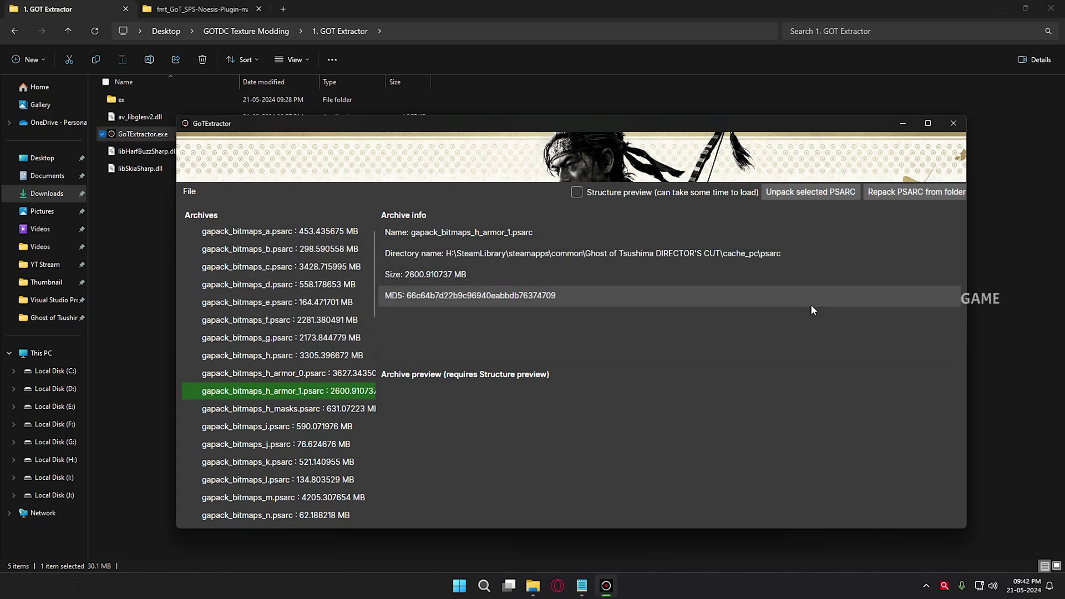
left_click(532, 587)
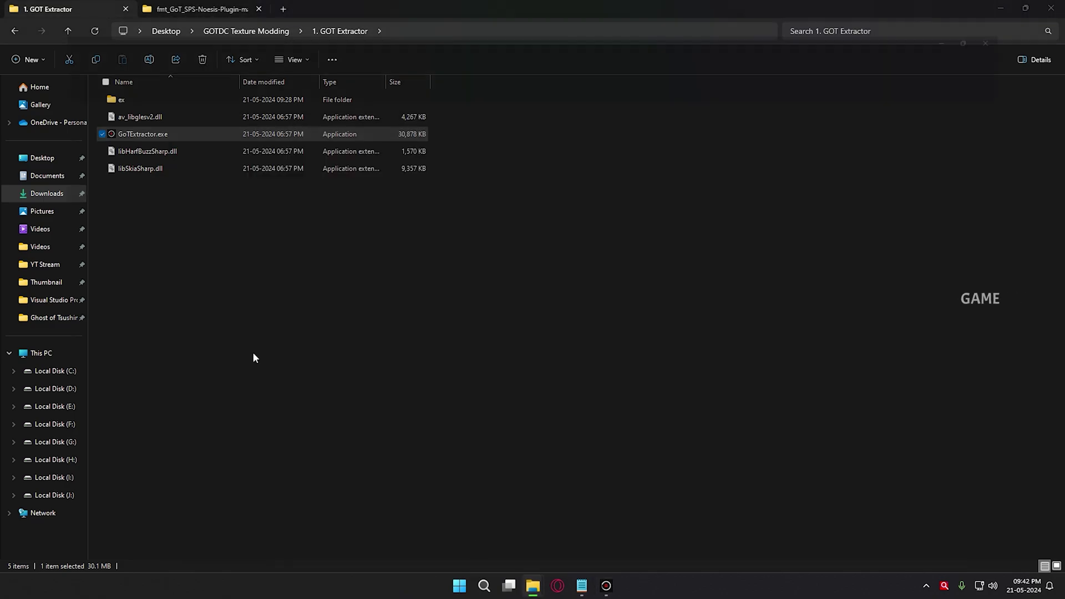
key("super+e")
Step: Browse to cache_pc\psarc\for modding textures\bitmaps and widen the Name column to read the SPS files
left_click(74, 318)
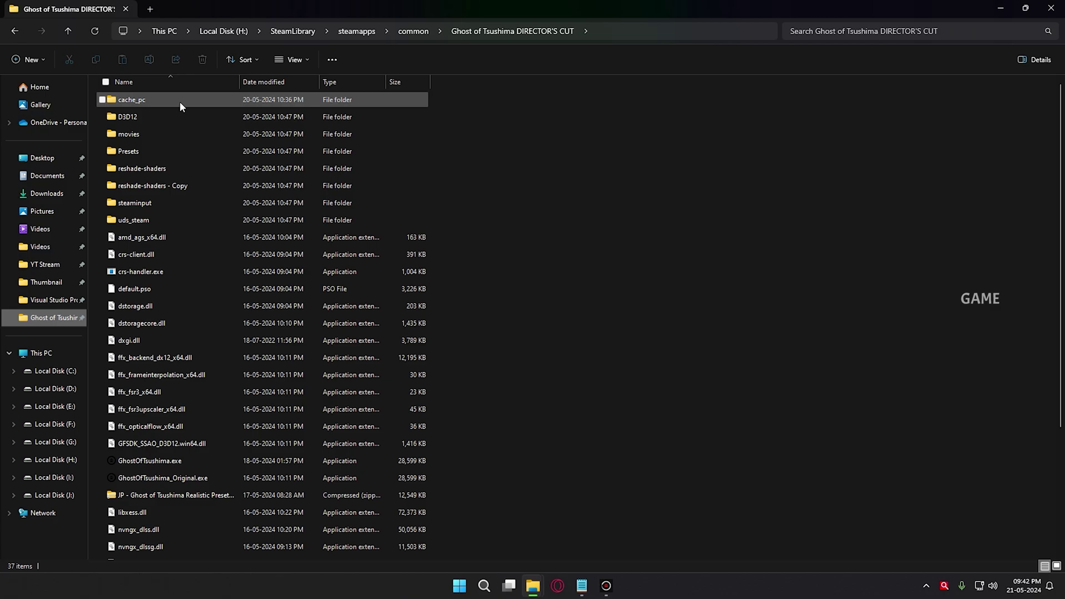
double_click(180, 101)
double_click(180, 102)
double_click(180, 102)
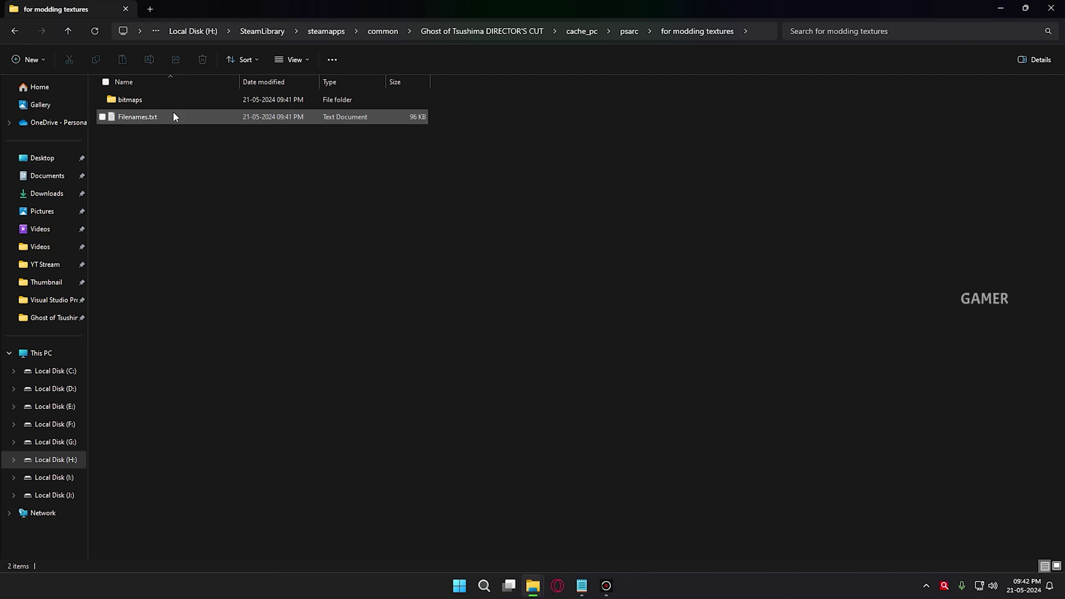
double_click(172, 101)
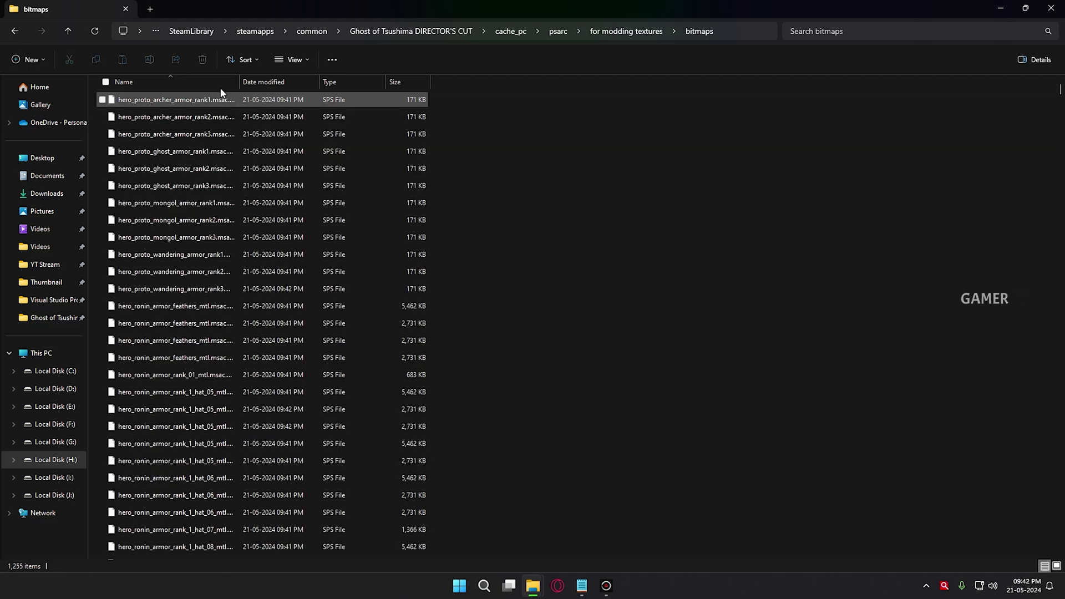
double_click(239, 83)
right_click(733, 127)
left_click(760, 171)
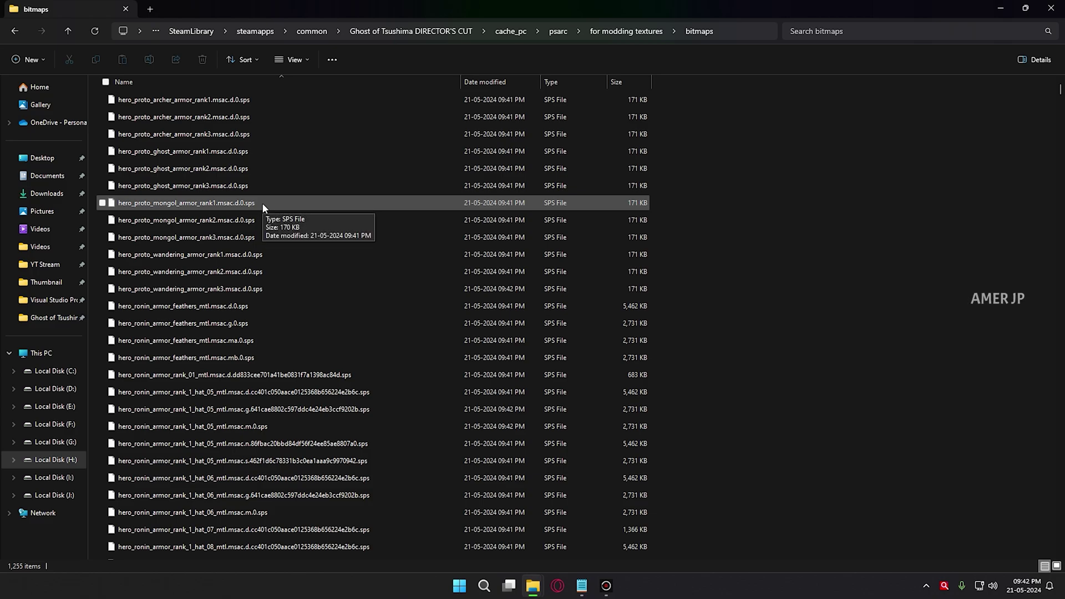
Step: Copy fmt_GoT_SPS.py from the Noesis plugin files alongside the 2. Noesis folder
mouse_move(532, 591)
left_click(474, 536)
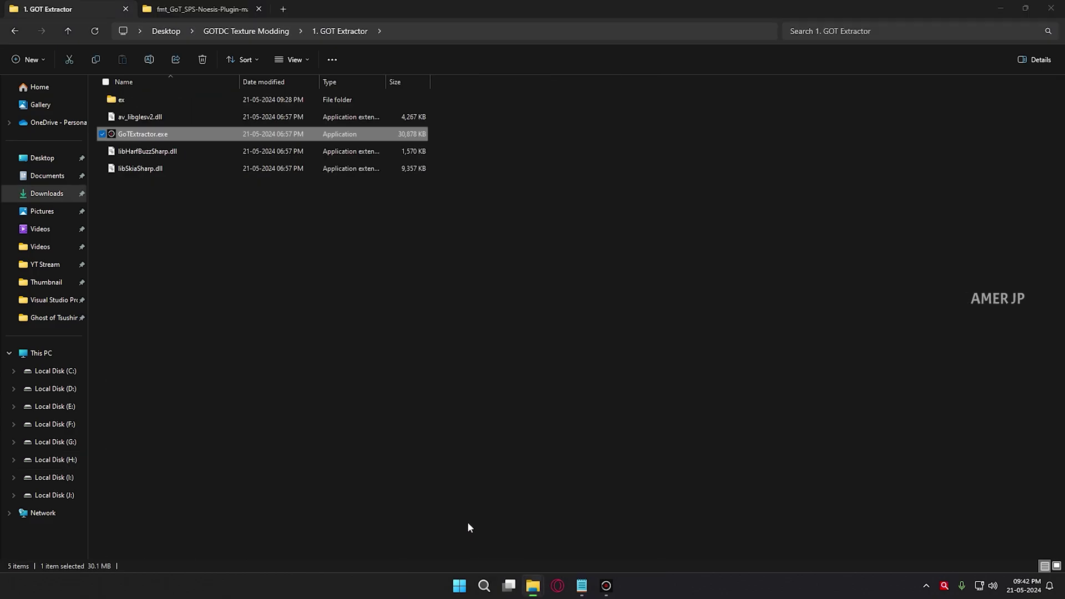
left_click(283, 35)
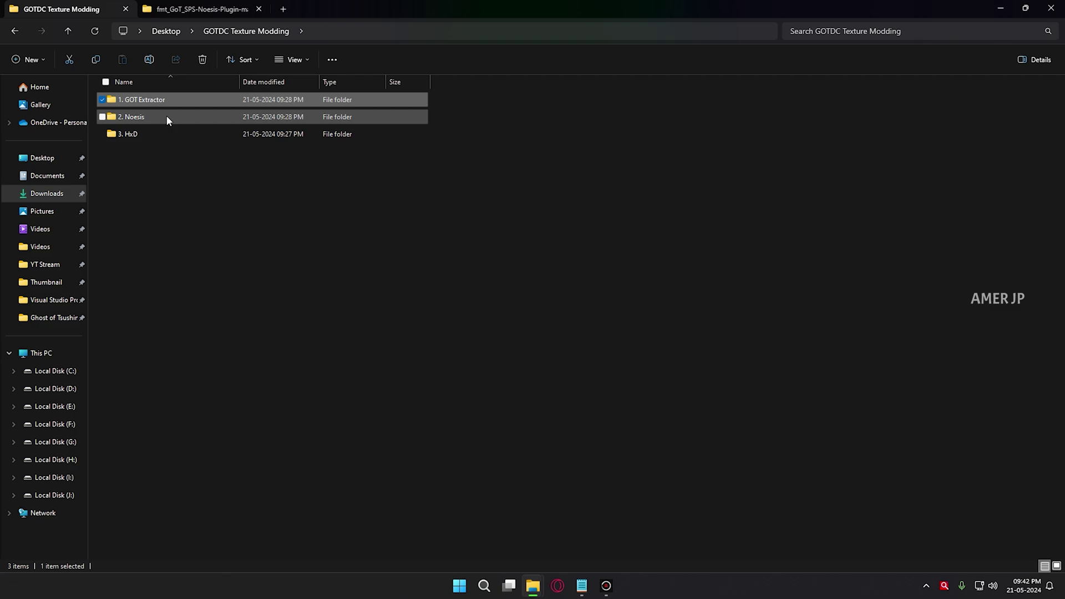
double_click(166, 115)
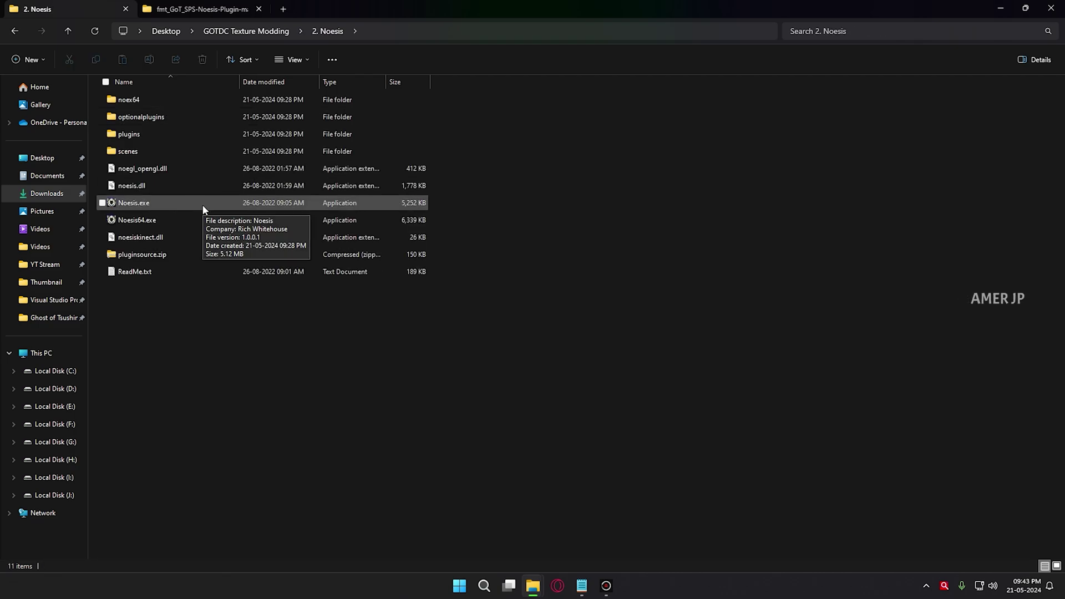
left_click(169, 7)
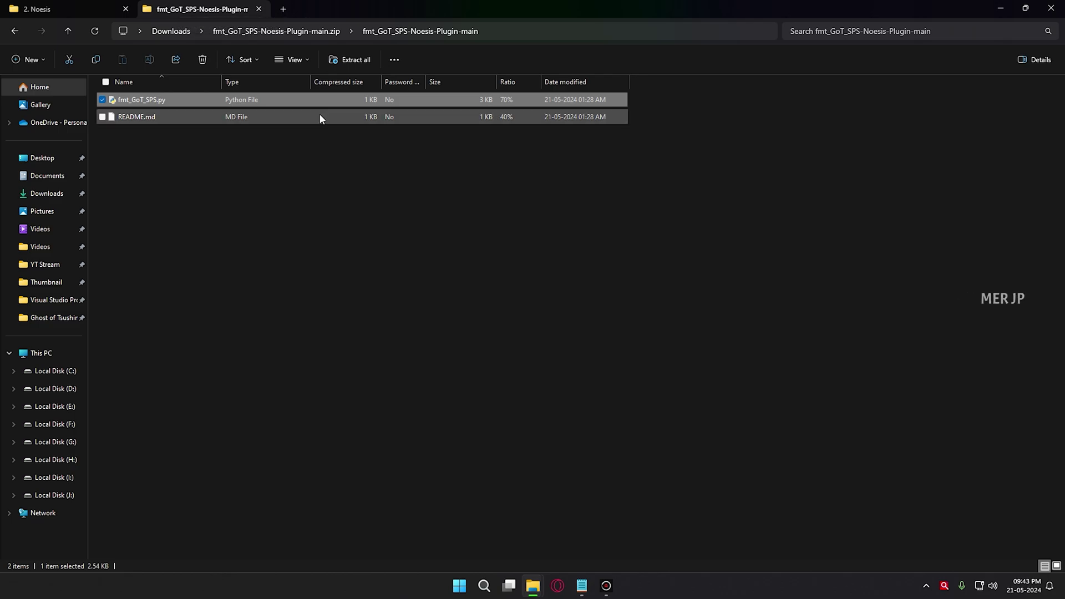
right_click(198, 101)
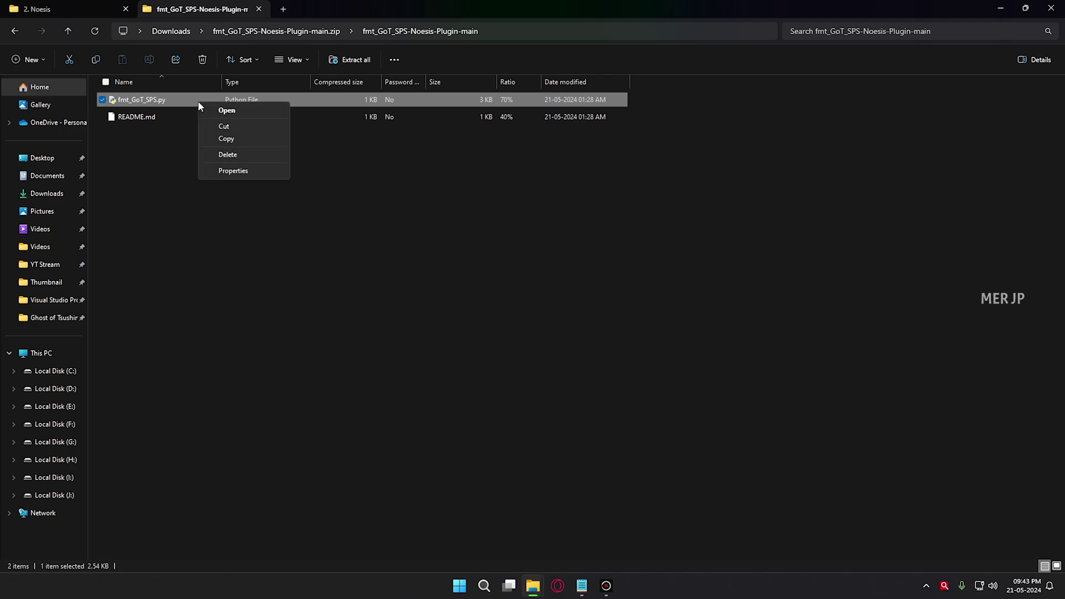
left_click(259, 140)
Step: Paste the plugin into 2. Noesis\plugins\python, then return and select Noesis.exe
left_click(83, 6)
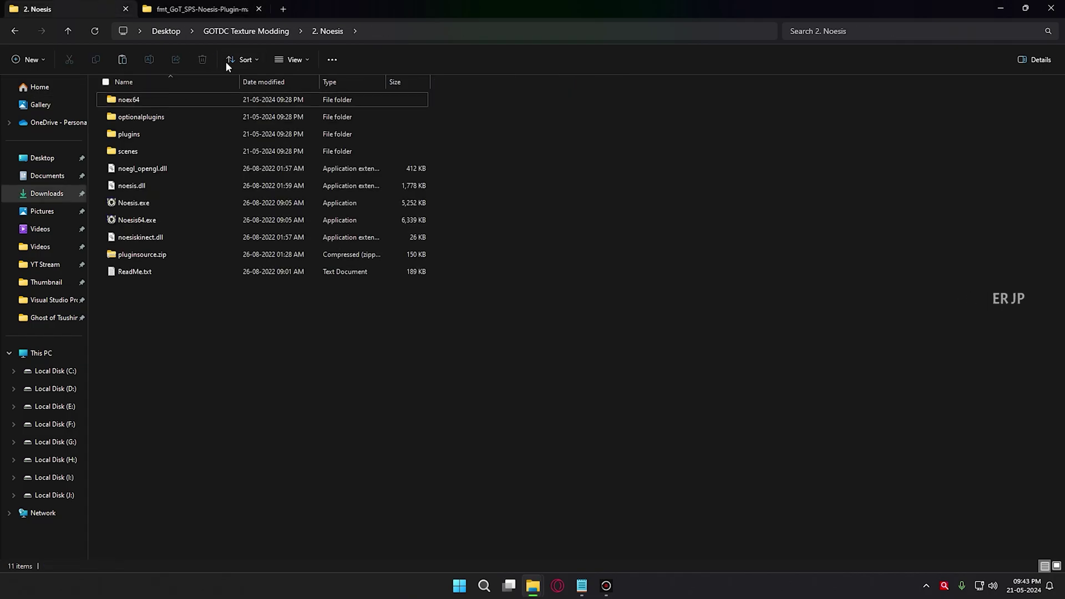
double_click(153, 134)
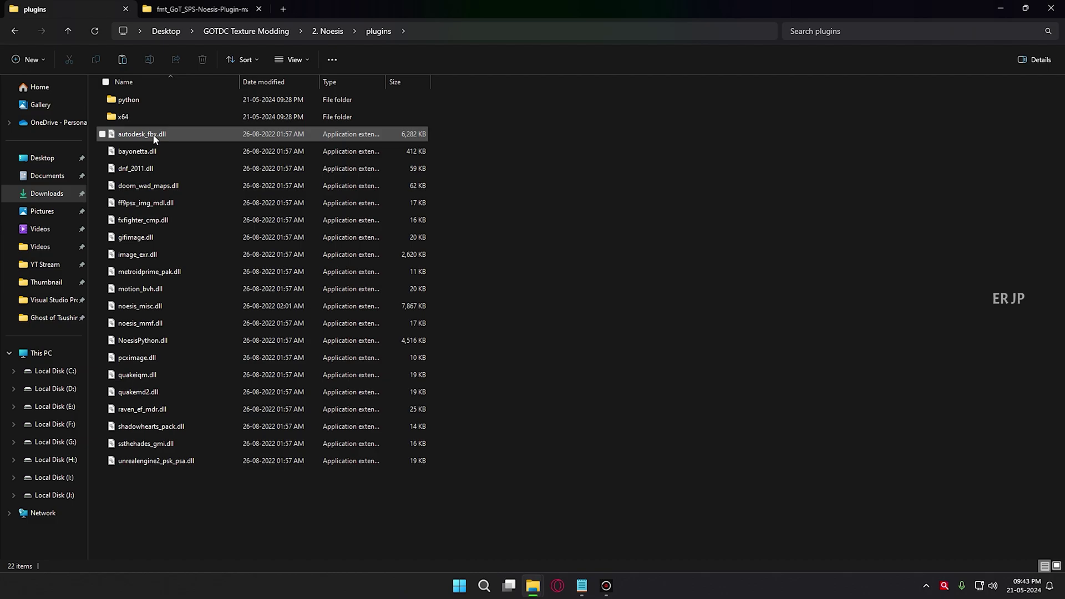
double_click(158, 101)
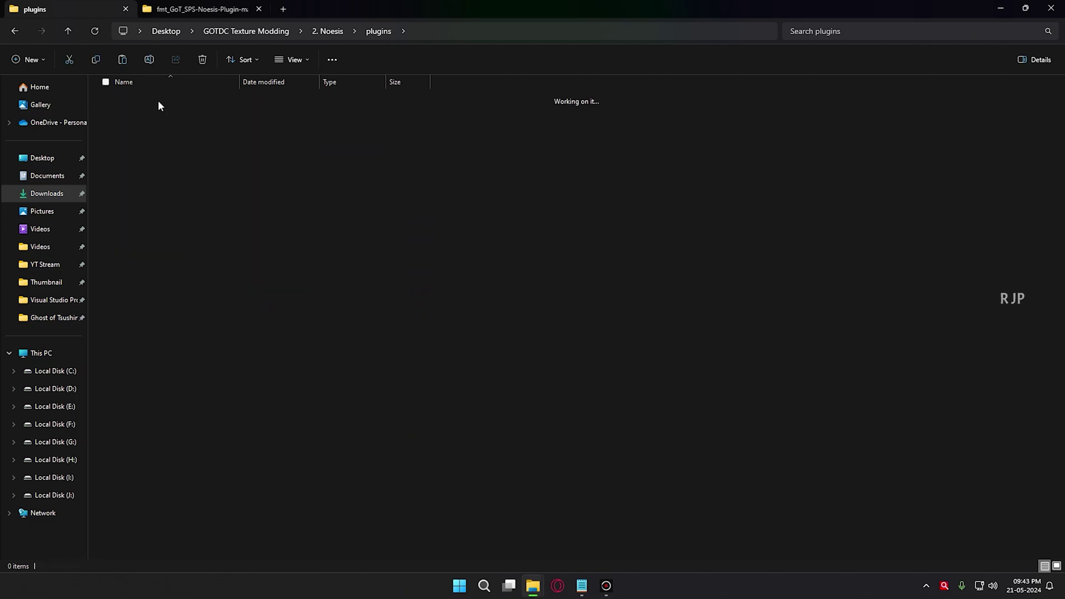
right_click(504, 171)
left_click(570, 249)
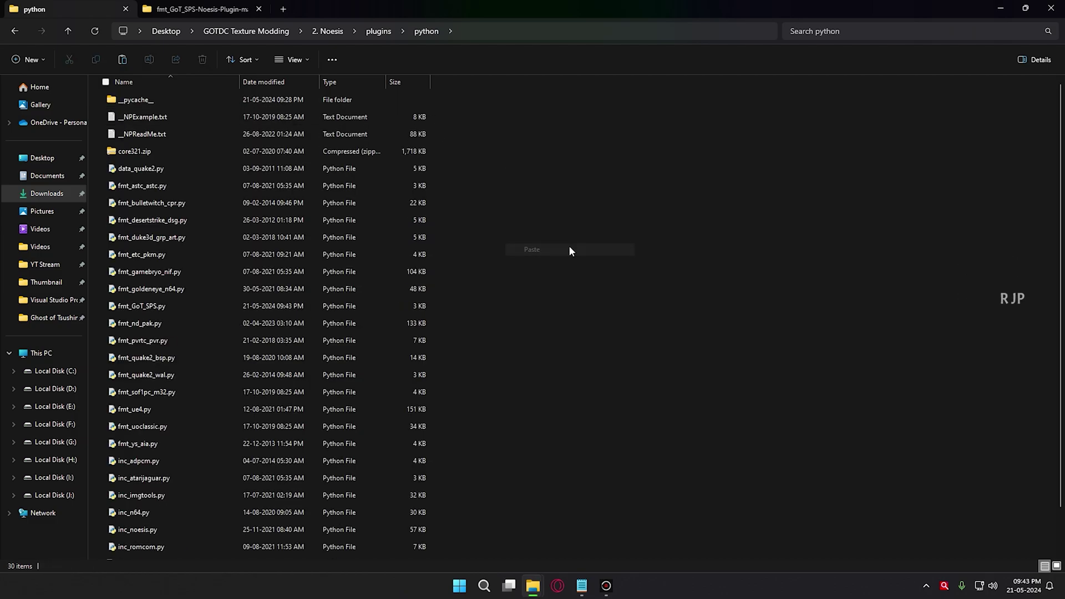
left_click(334, 34)
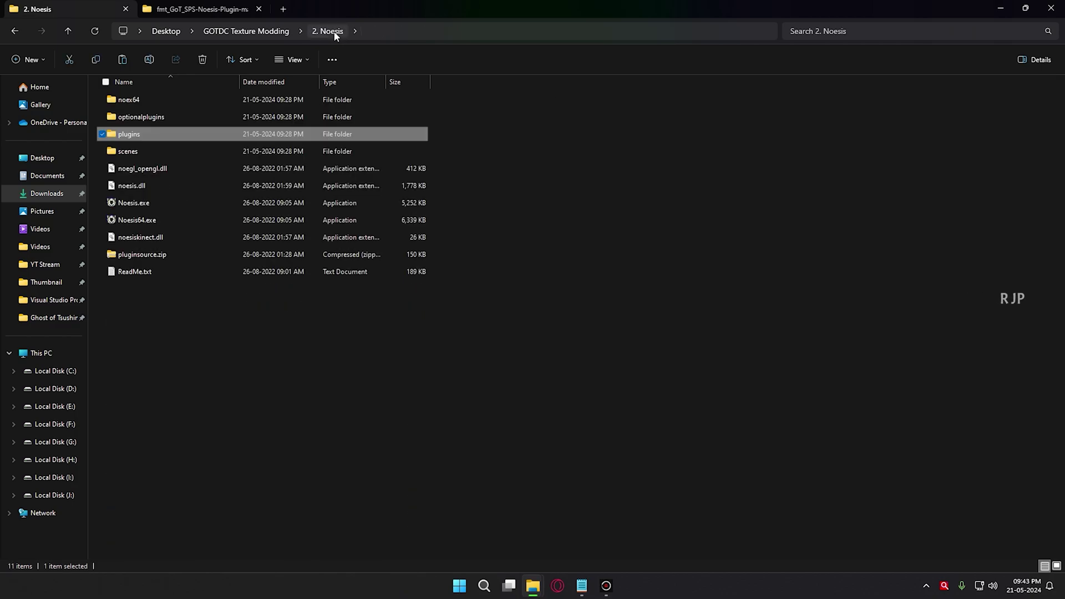
left_click(191, 203)
right_click(195, 209)
Step: Launch Noesis.exe and drag the startup Debug Log window aside
left_click(237, 210)
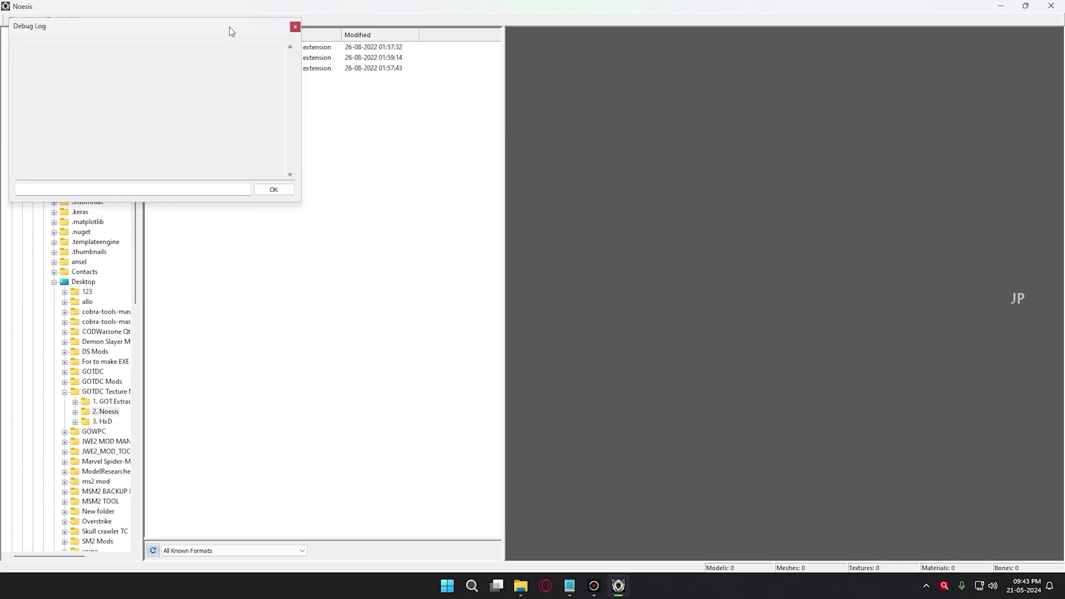
left_click_drag(232, 32, 863, 177)
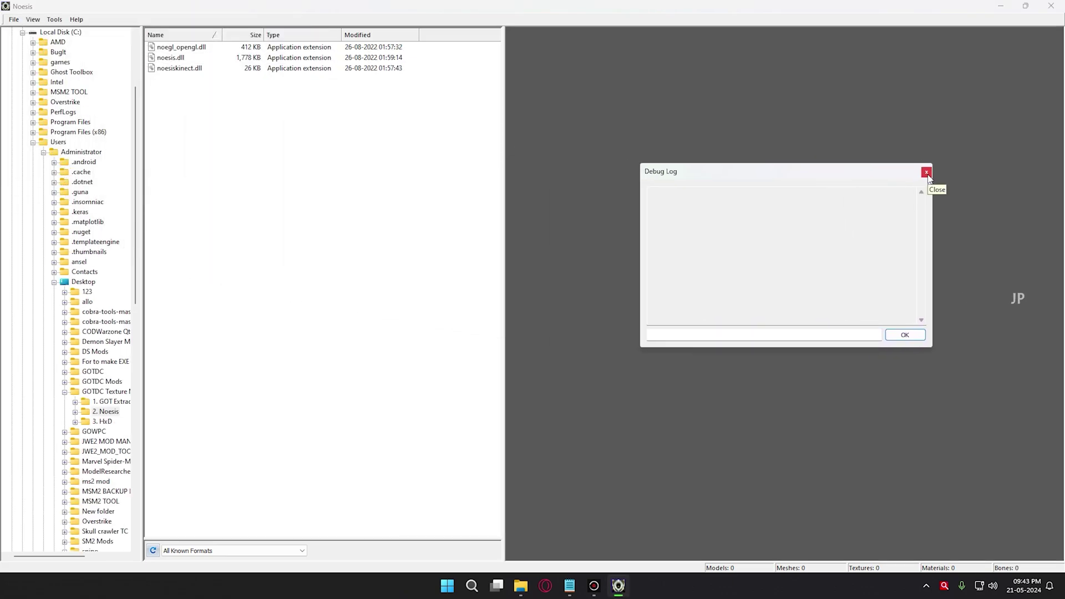
Step: Close the Debug Log, collapse Local Disk (C:) in the tree, and check the bitmaps folder's path
left_click(926, 172)
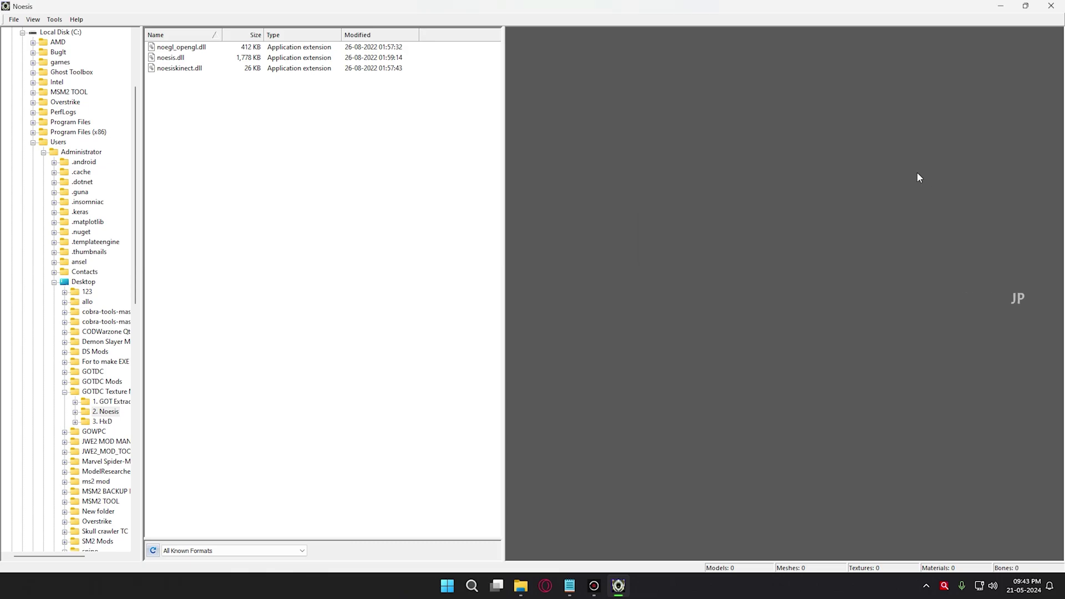
left_click(33, 143)
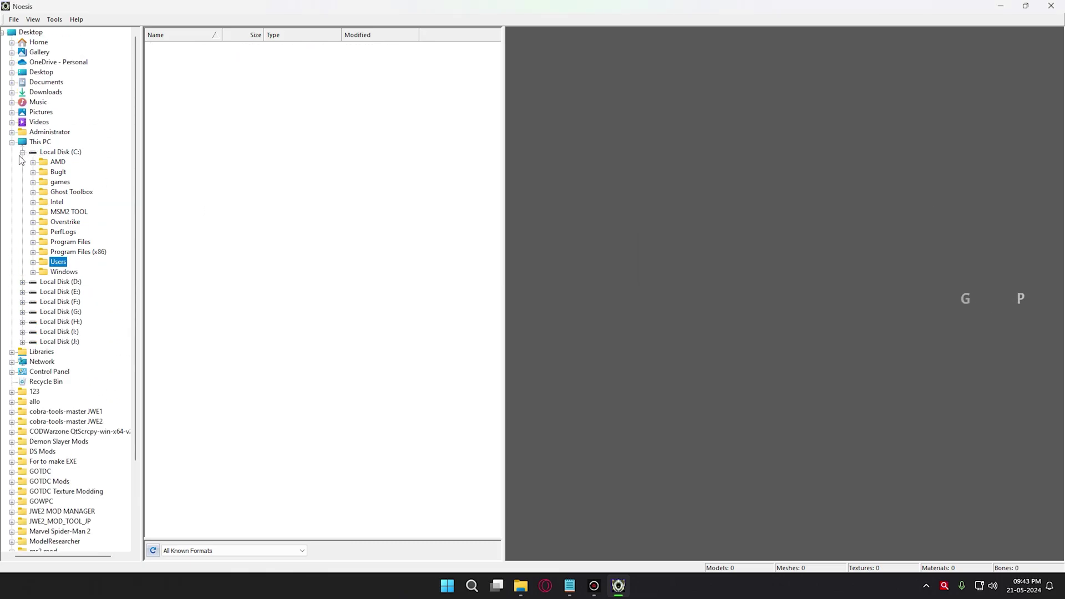
left_click(22, 154)
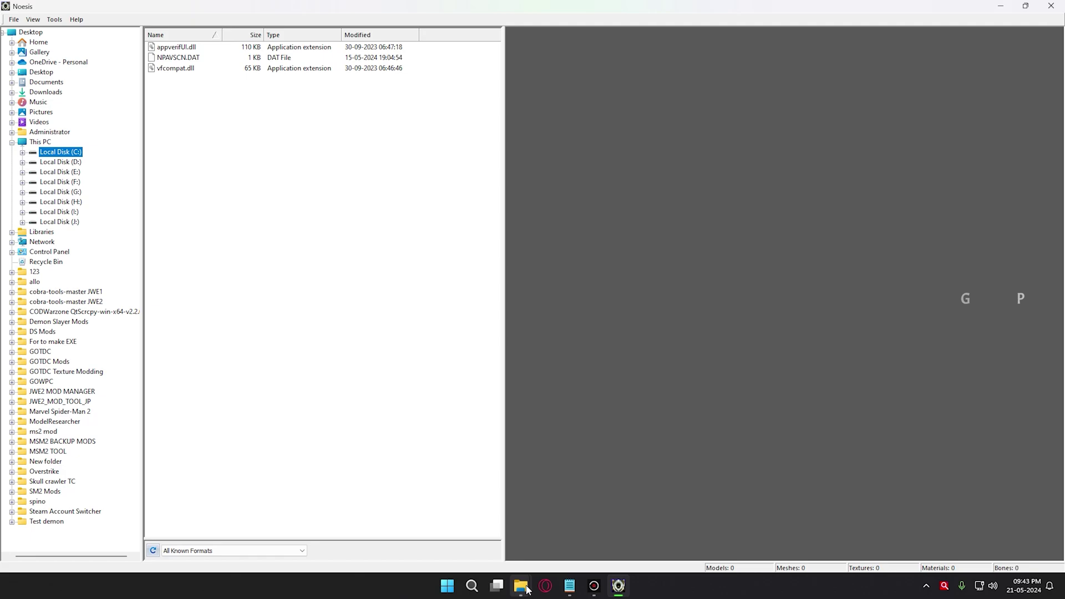
mouse_move(521, 586)
left_click(565, 506)
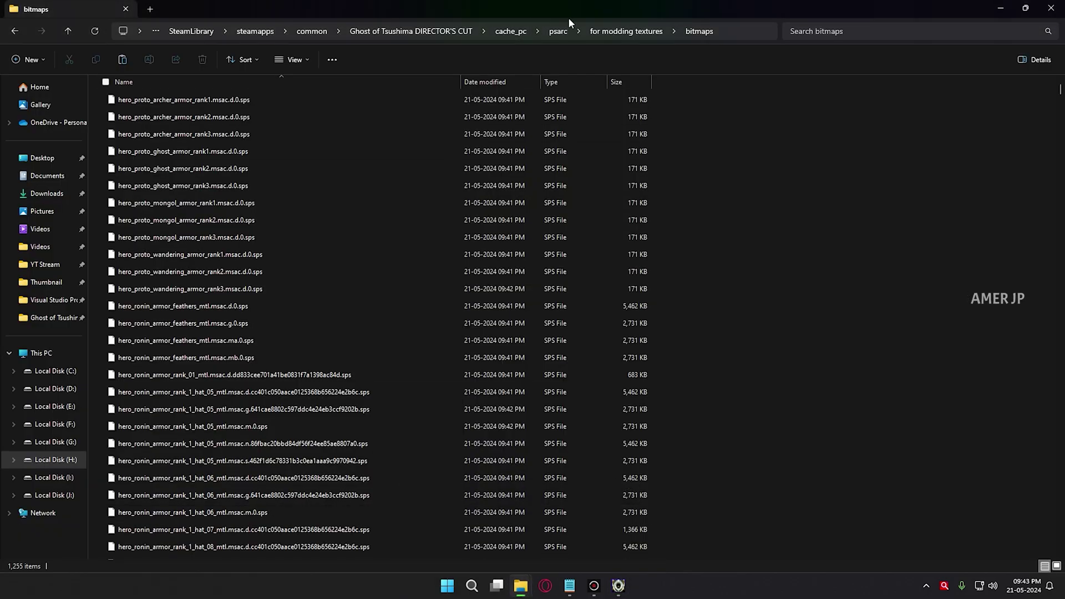
left_click(747, 38)
key("Escape")
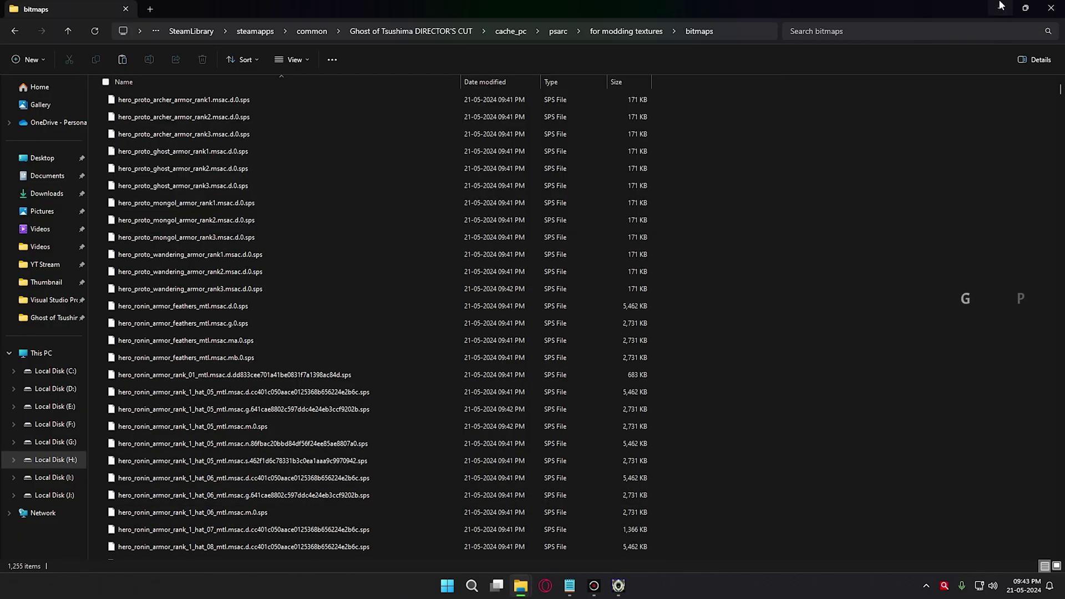
left_click(1002, 5)
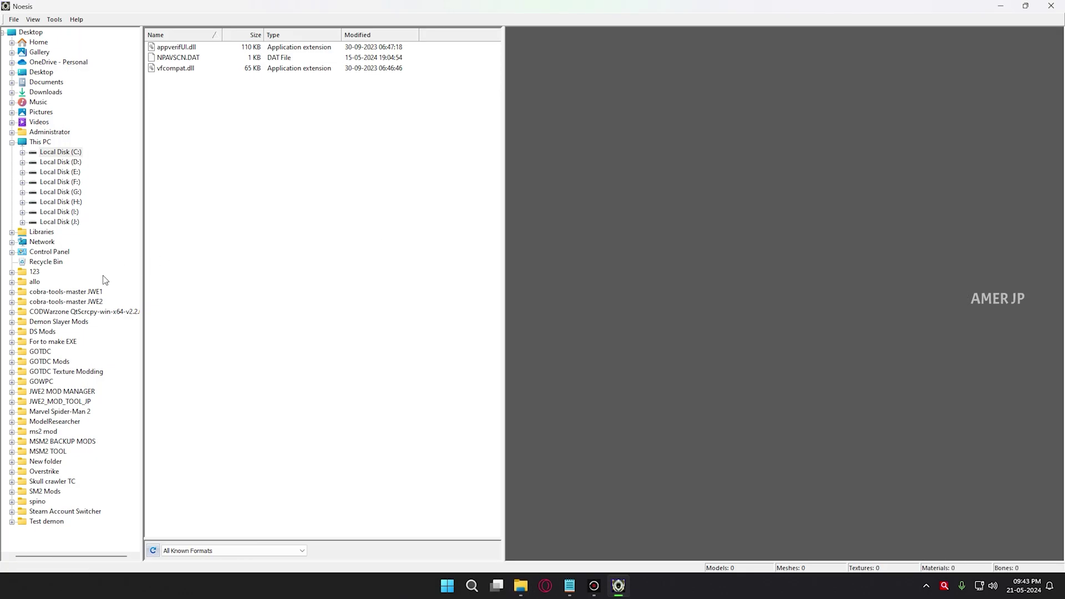
Step: Expand Local Disk (H:) down through cache_pc, psarc and for modding textures to bitmaps
left_click(22, 202)
scroll(67, 277, "down", 15)
left_click(65, 192)
left_click(75, 202)
left_click(86, 212)
left_click(96, 222)
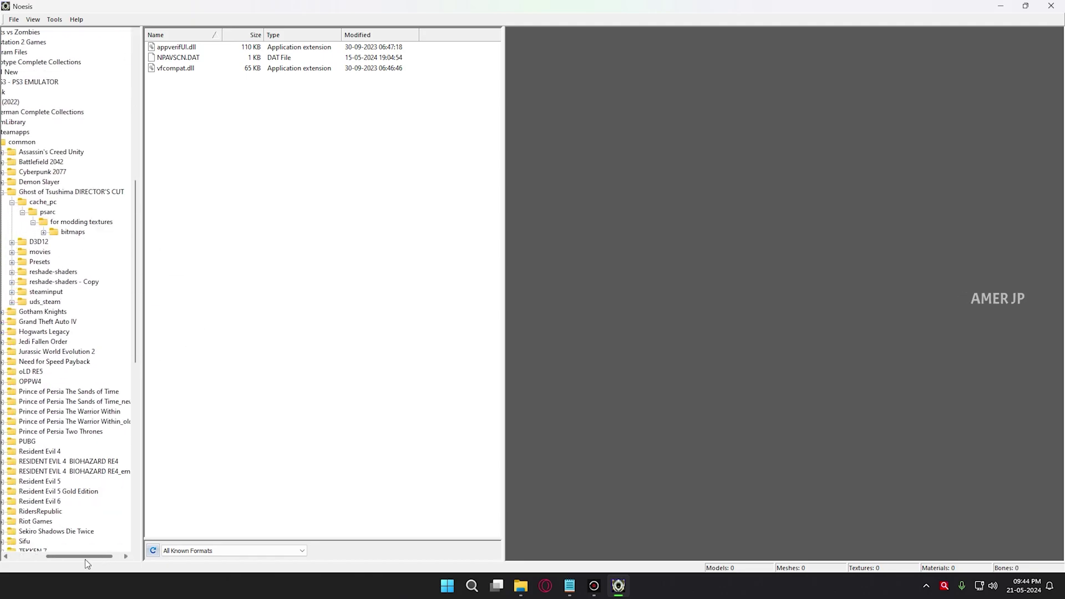
left_click(82, 223)
left_click(65, 232)
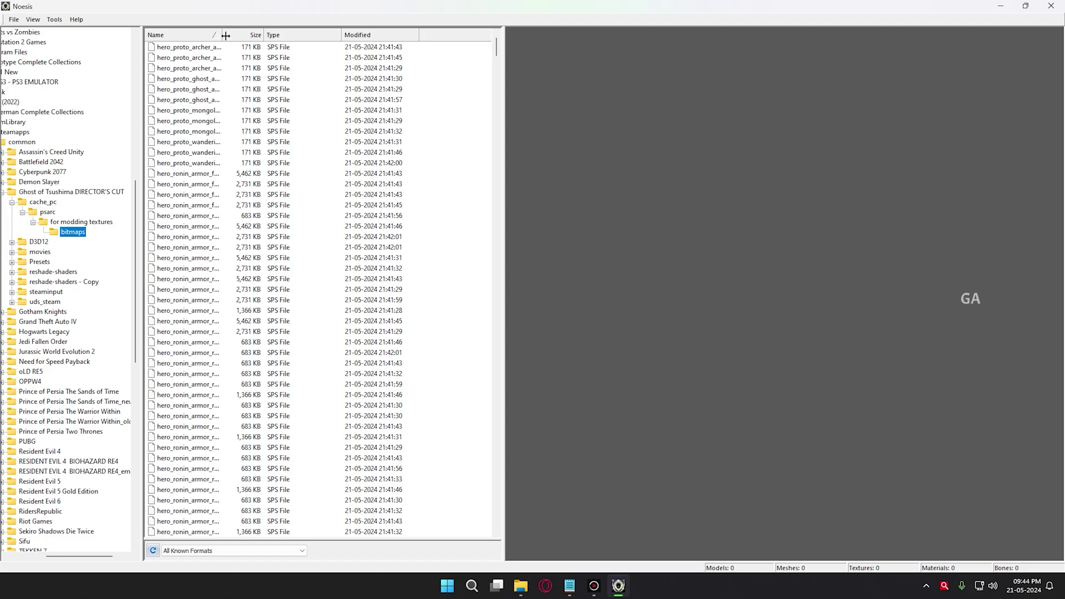
Step: Widen the Name column, preview the archer, ronin and ronin feathers textures, then the broken chest armor
left_click_drag(226, 36, 358, 52)
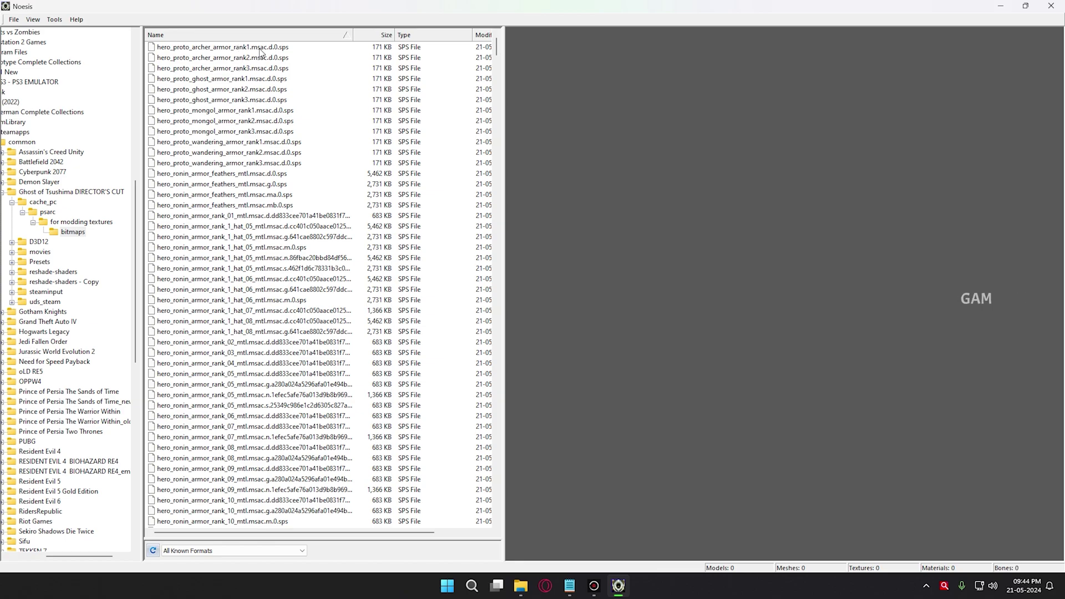
left_click(262, 48)
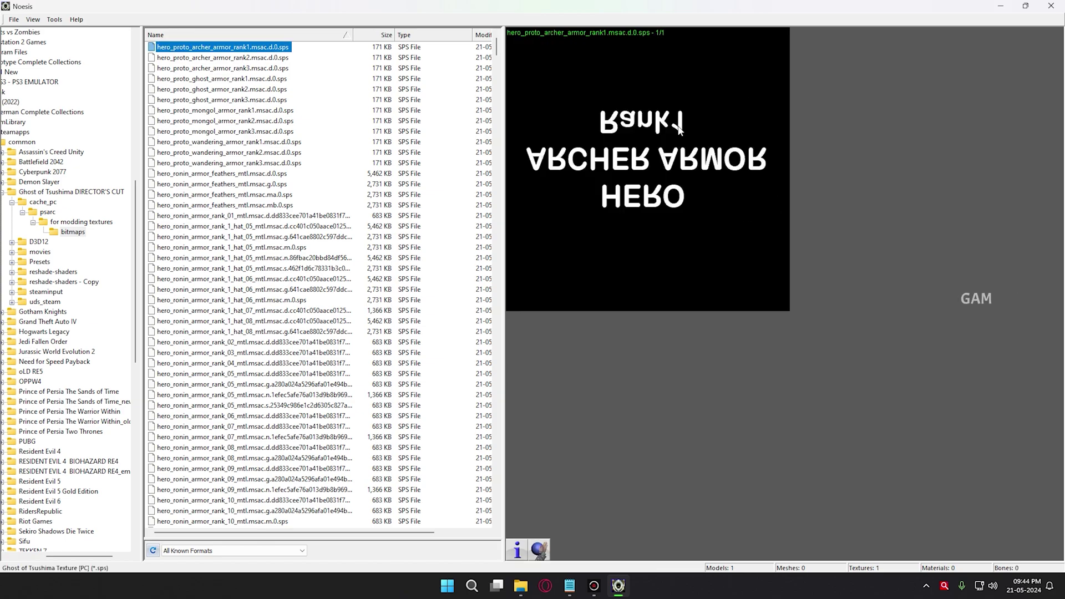
left_click(258, 217)
left_click_drag(924, 346, 784, 293)
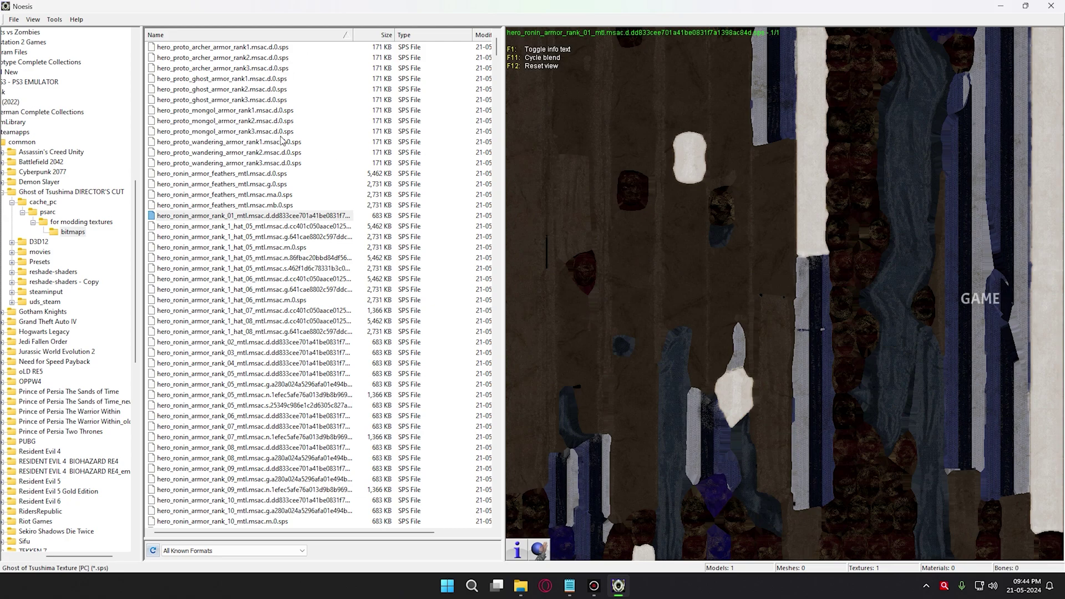
left_click(257, 174)
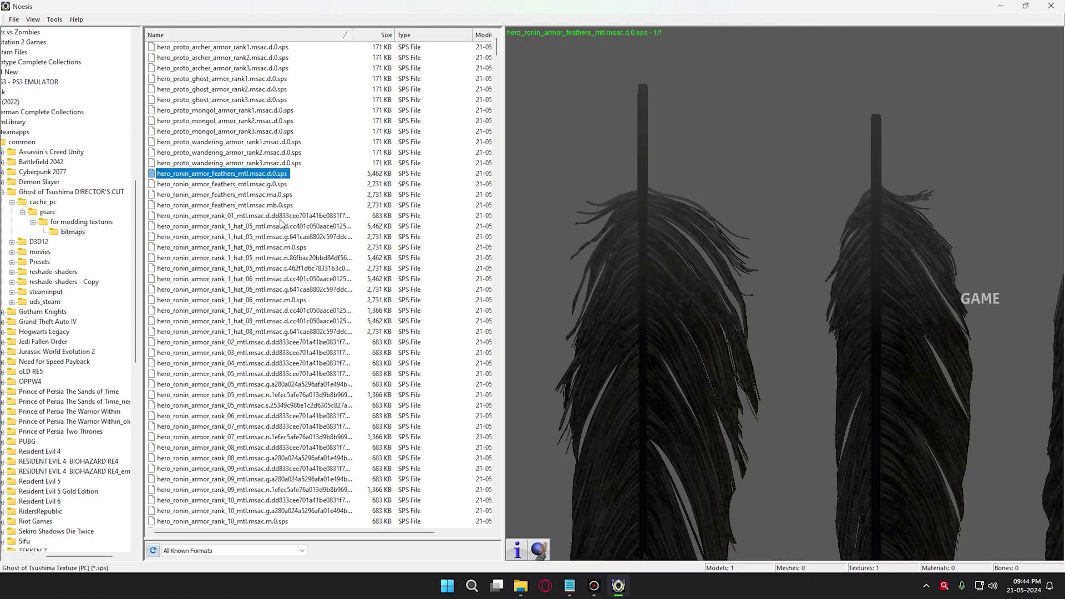
scroll(262, 218, "down", 20)
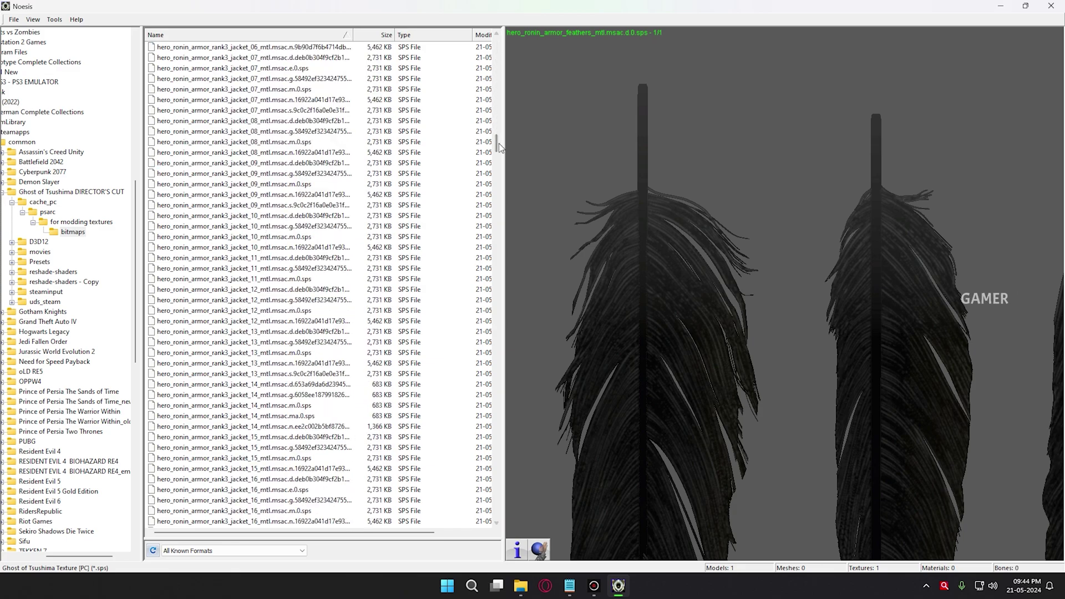
left_click(264, 237)
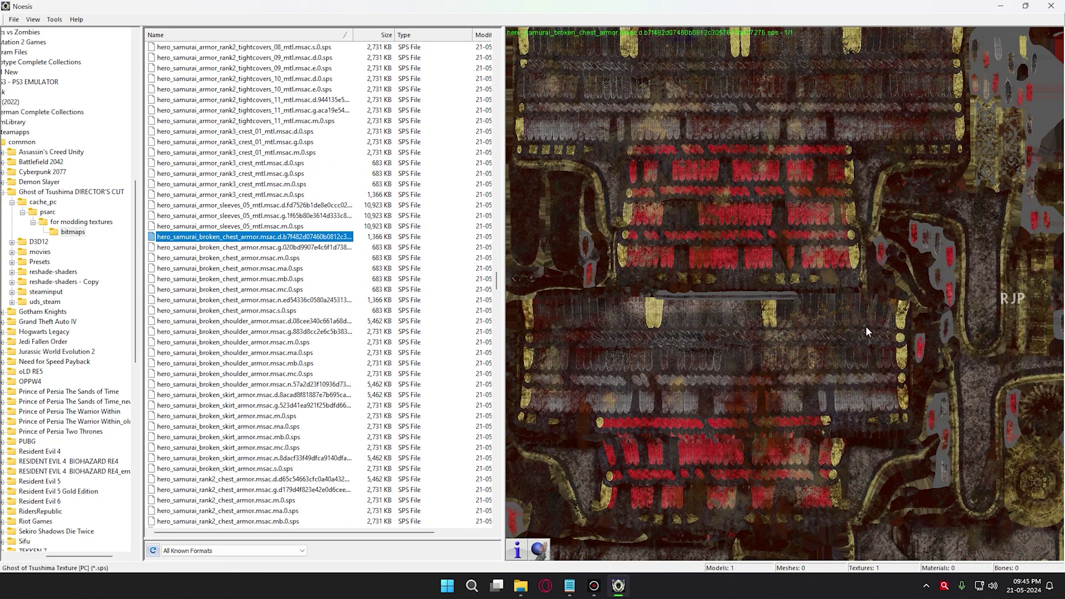
Step: Export the broken samurai chest armor .sps as a '.dds - DDS Image' and close Export Media
left_click_drag(868, 332, 622, 325)
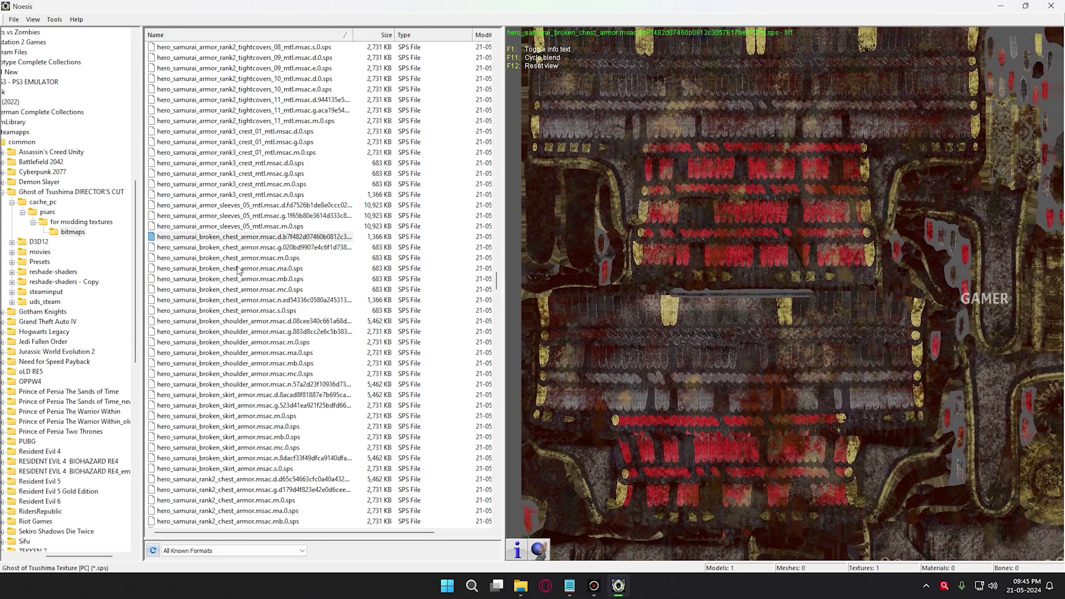
right_click(264, 239)
left_click(244, 253)
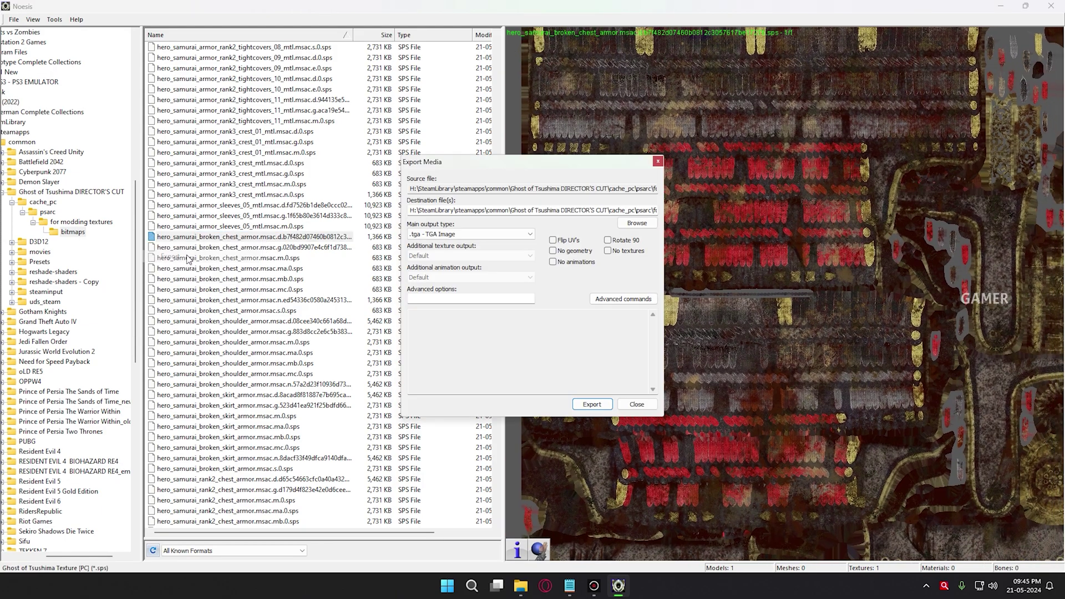
left_click(519, 233)
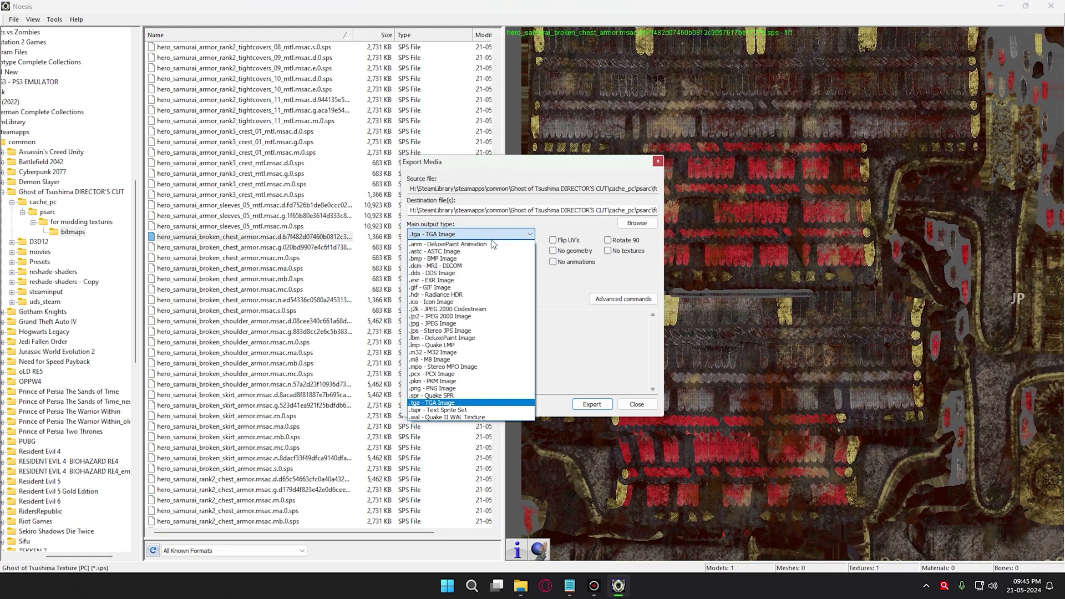
left_click(449, 274)
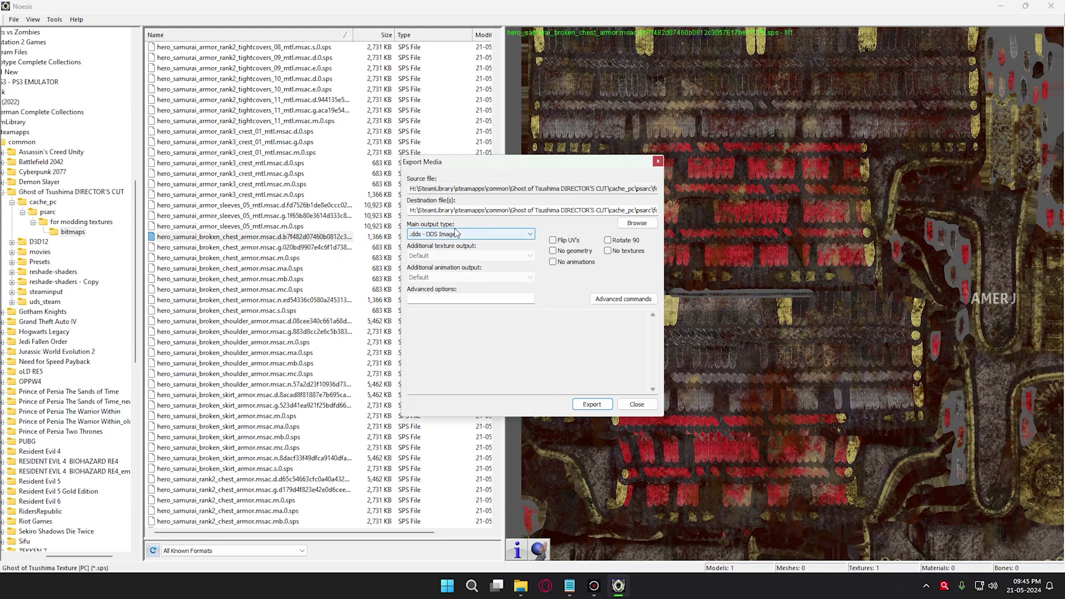
left_click(577, 402)
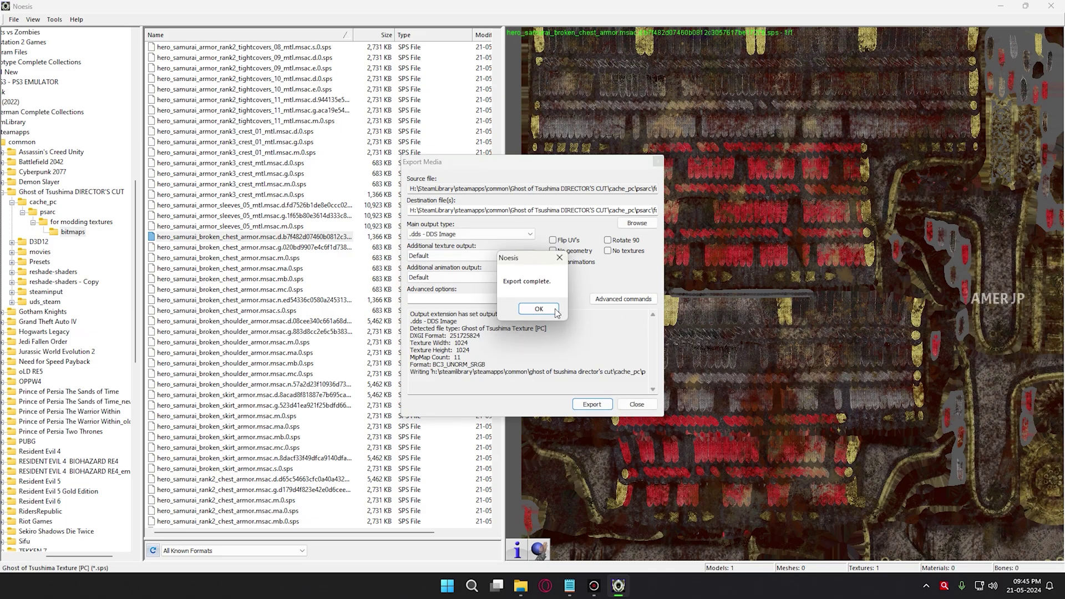
left_click(539, 309)
left_click(657, 161)
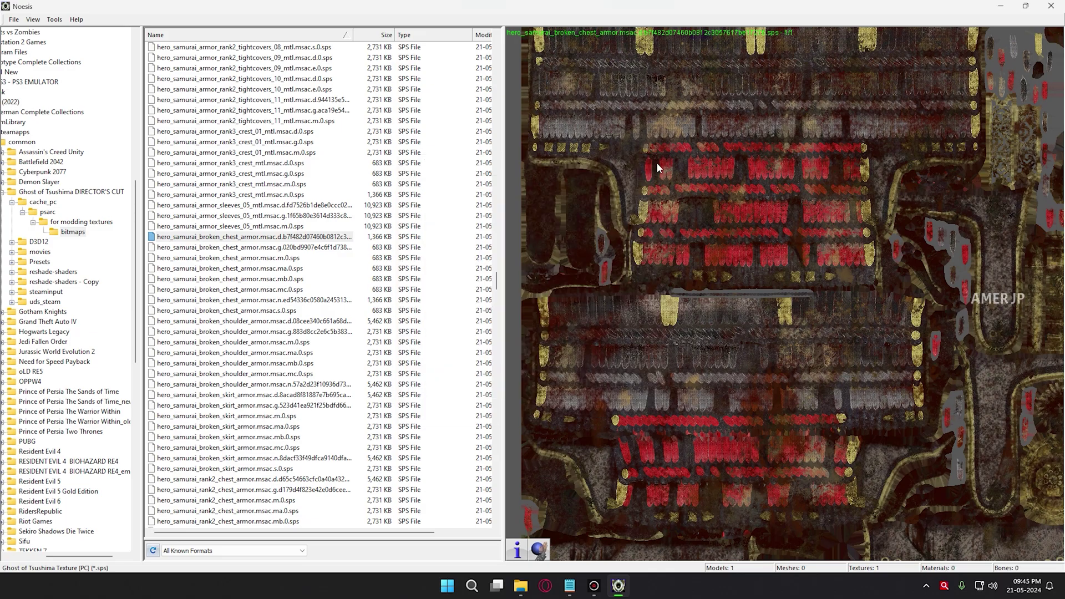
left_click(241, 238)
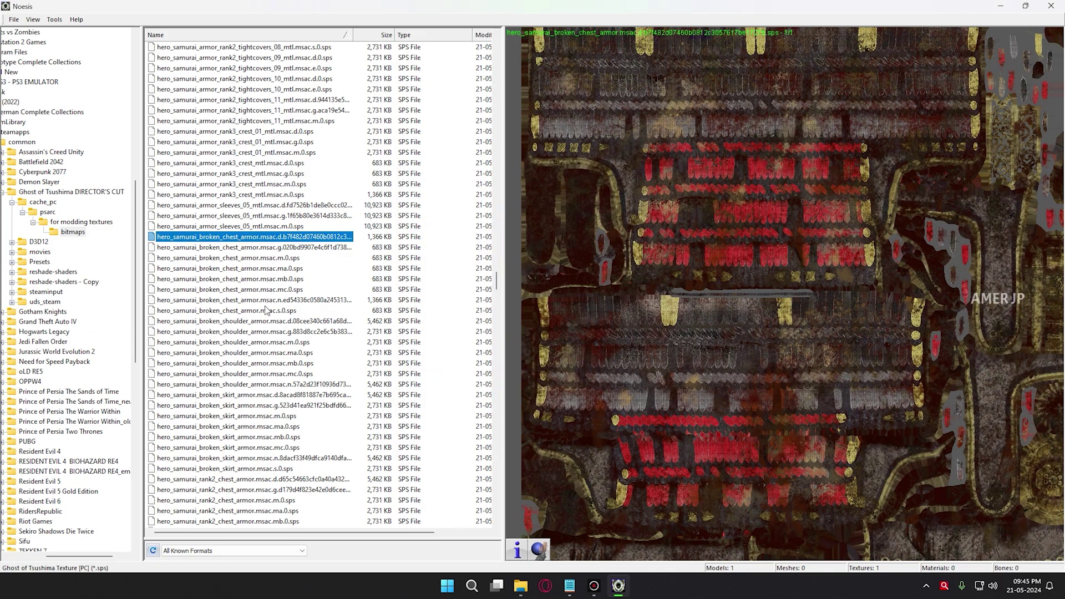
Step: Export the broken samurai shoulder armor texture as a 2048×2048 '.dds - DDS Image'
left_click(256, 322)
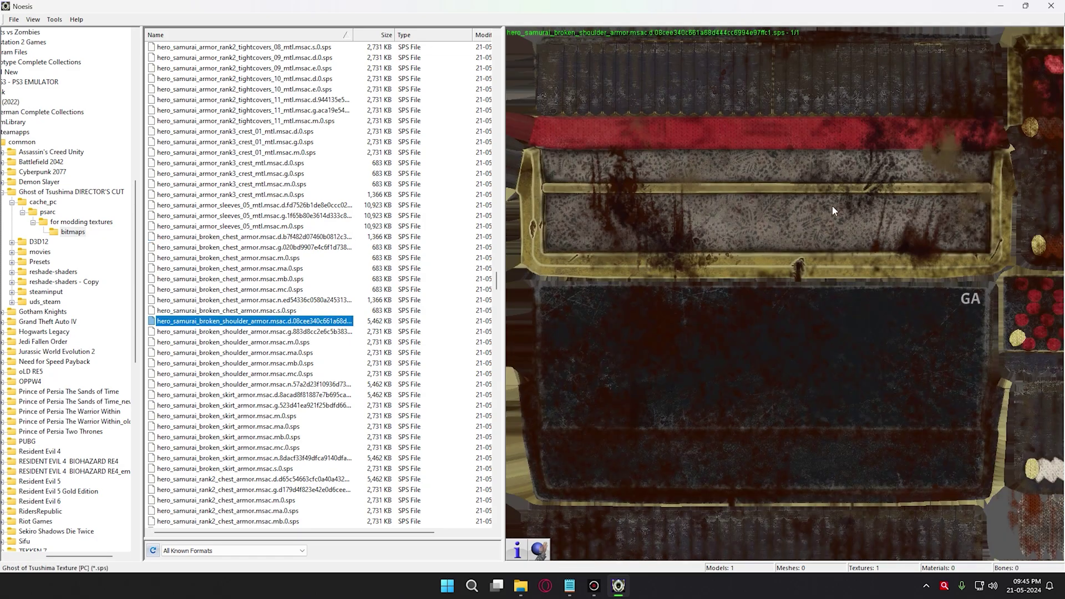
left_click_drag(776, 333, 638, 321)
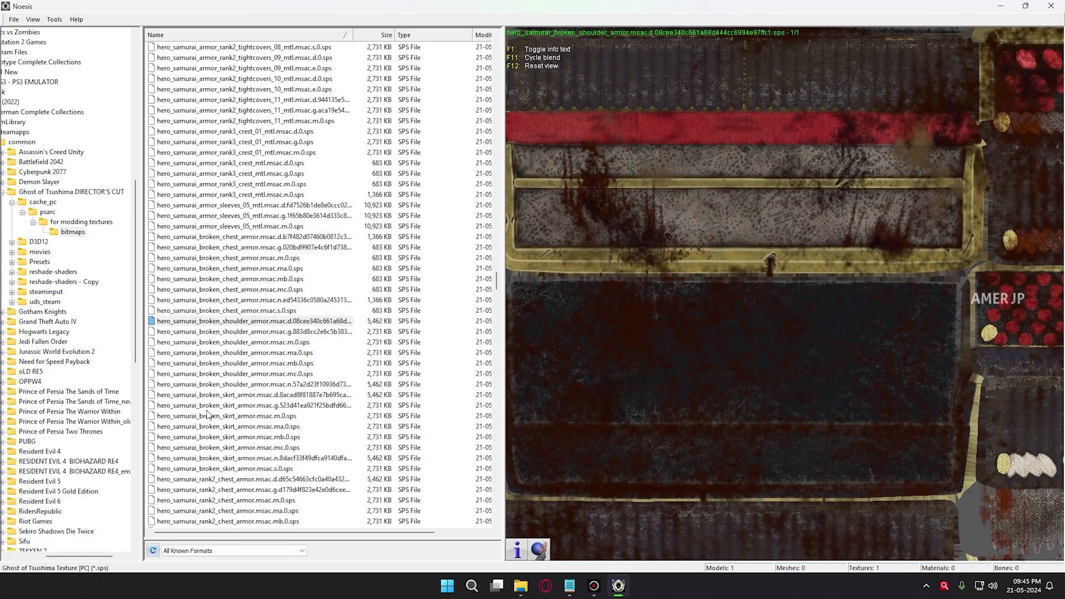
right_click(267, 327)
left_click(213, 343)
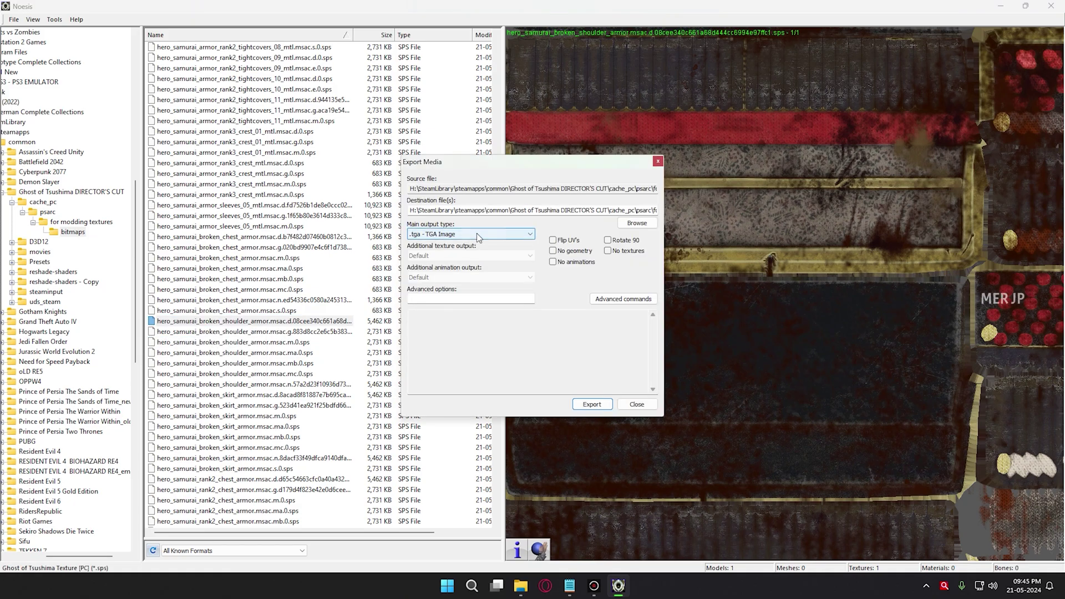
left_click(478, 235)
left_click(438, 273)
left_click(591, 404)
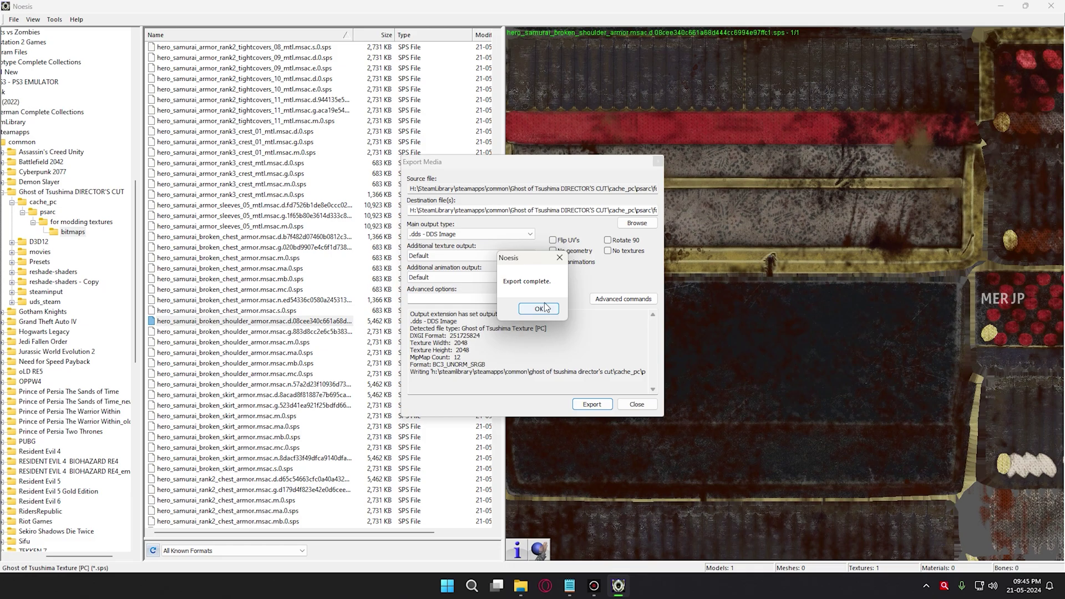
left_click(540, 309)
left_click(658, 161)
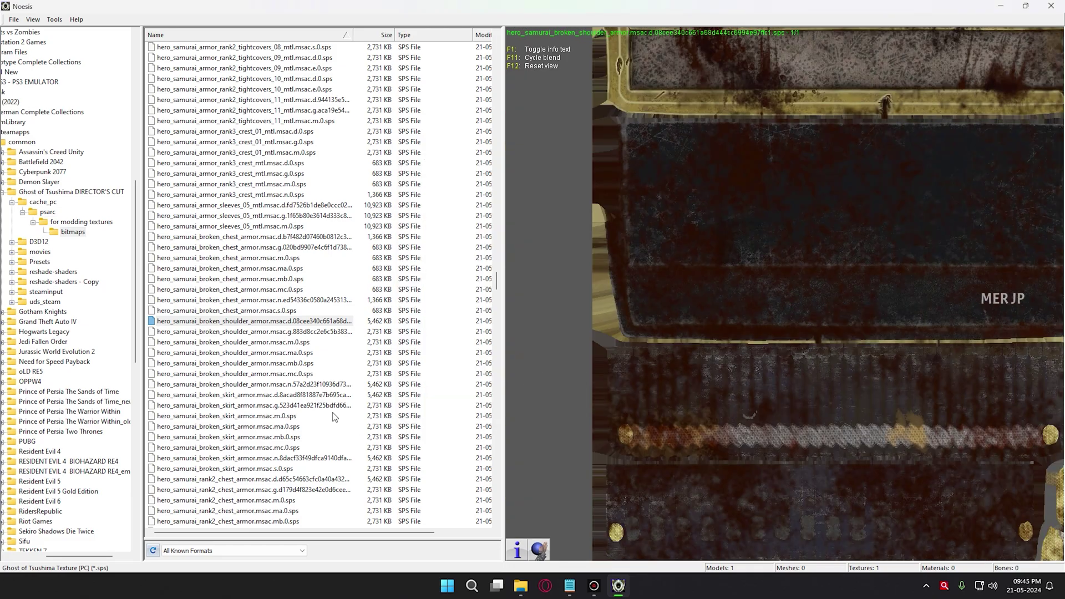
left_click(263, 395)
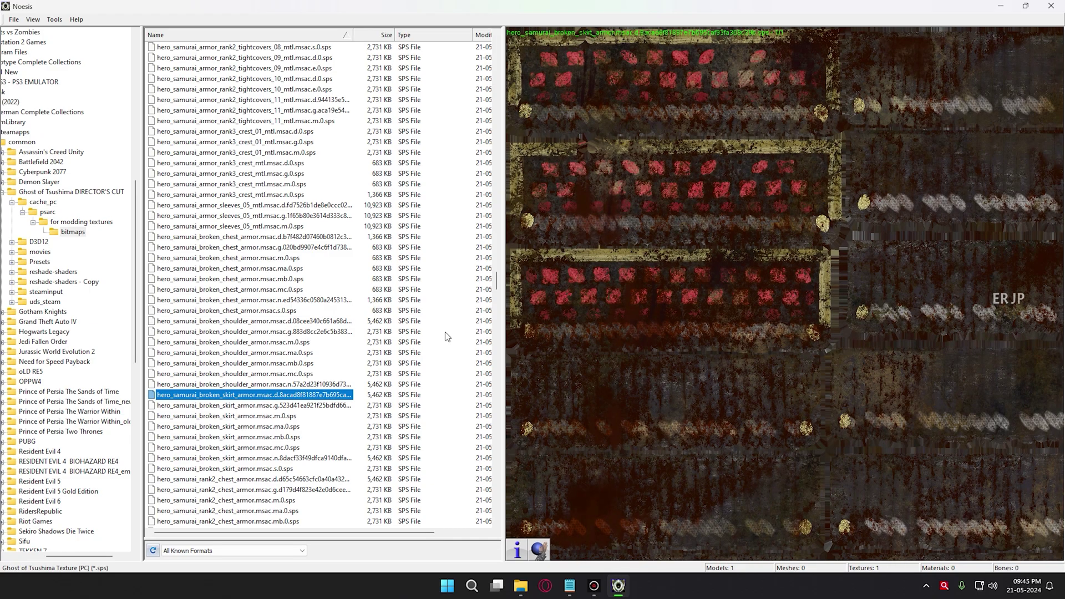
Step: Export the broken samurai skirt armor texture with '.dds - DDS Image' as the main output type
left_click(863, 271)
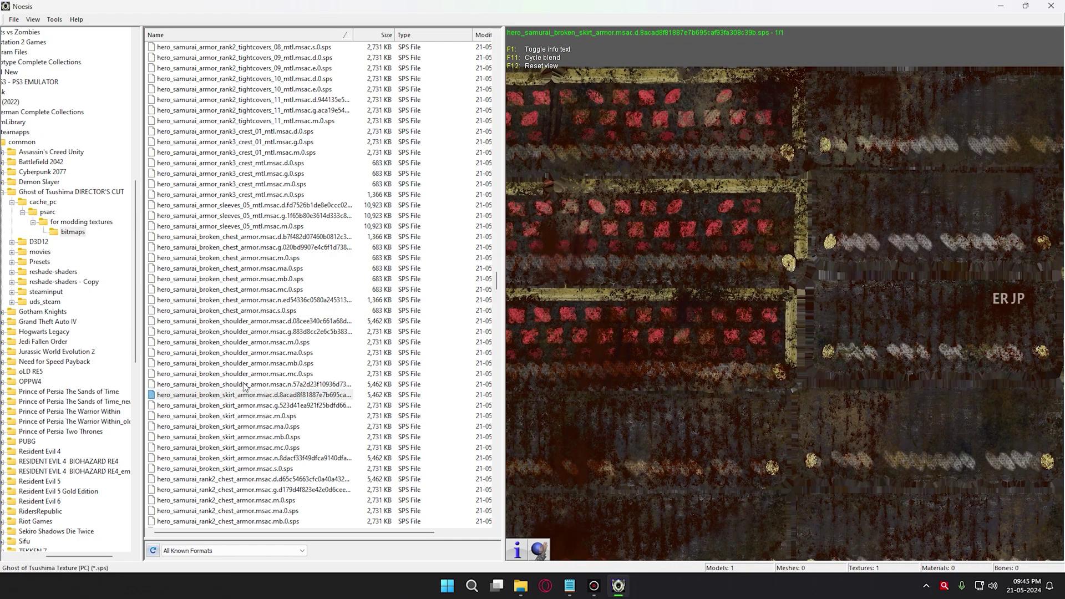
right_click(242, 395)
left_click(167, 414)
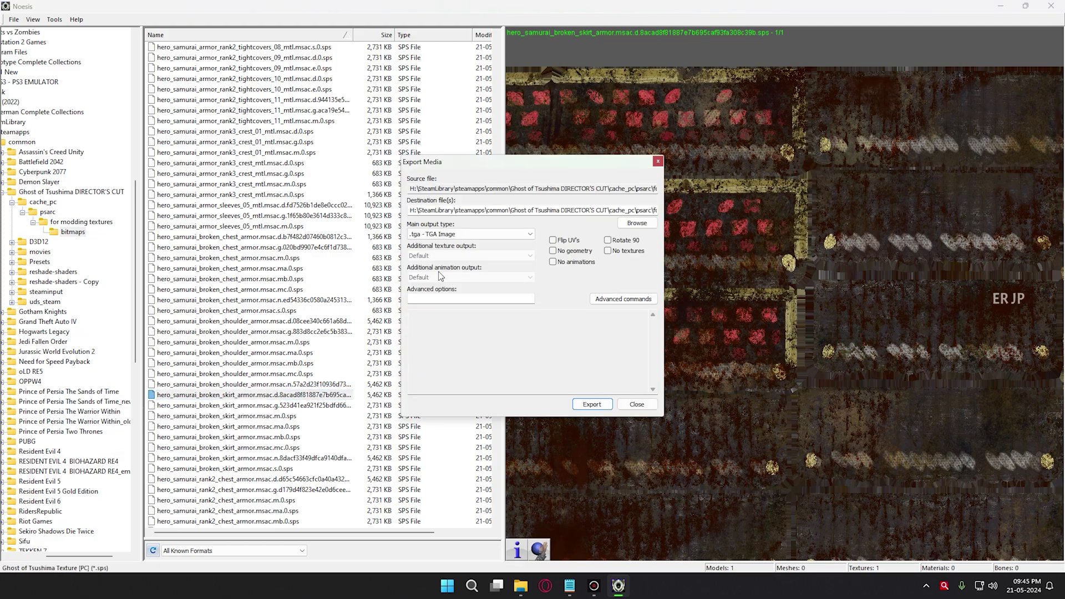
left_click(477, 234)
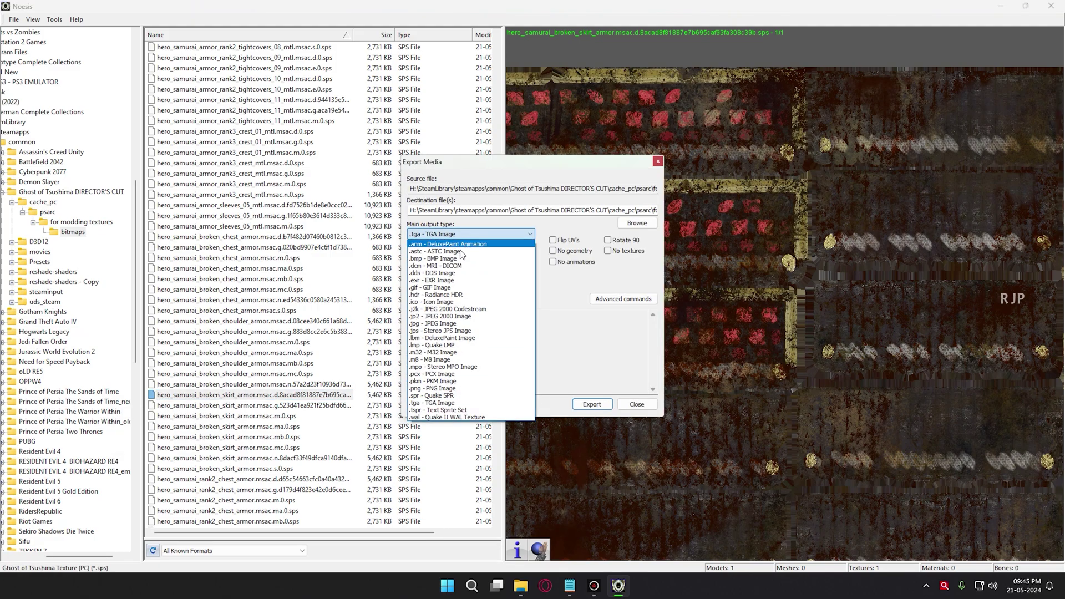
left_click(444, 272)
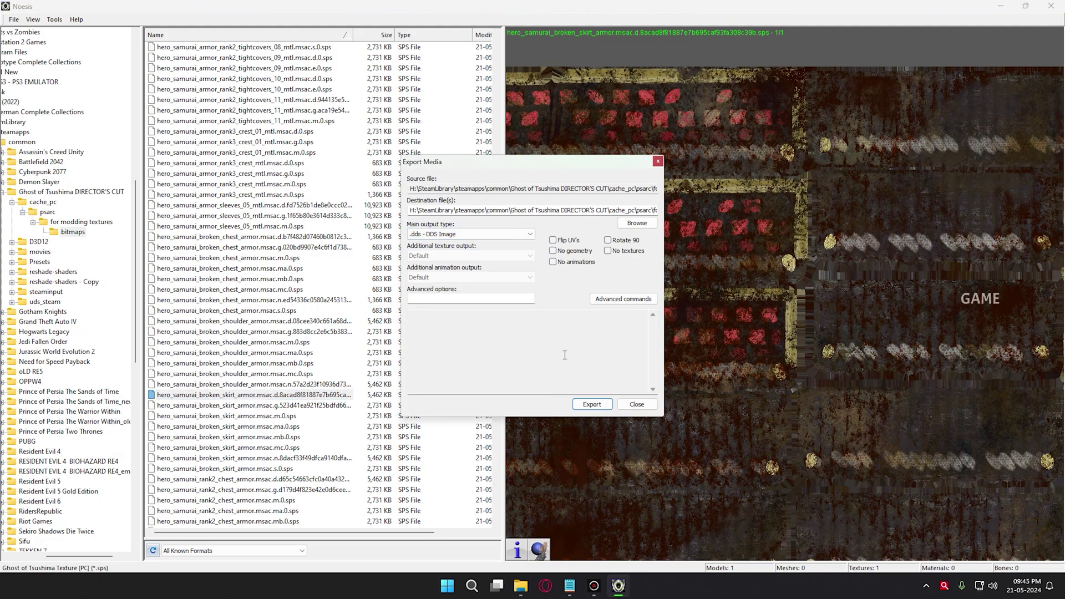
left_click(596, 405)
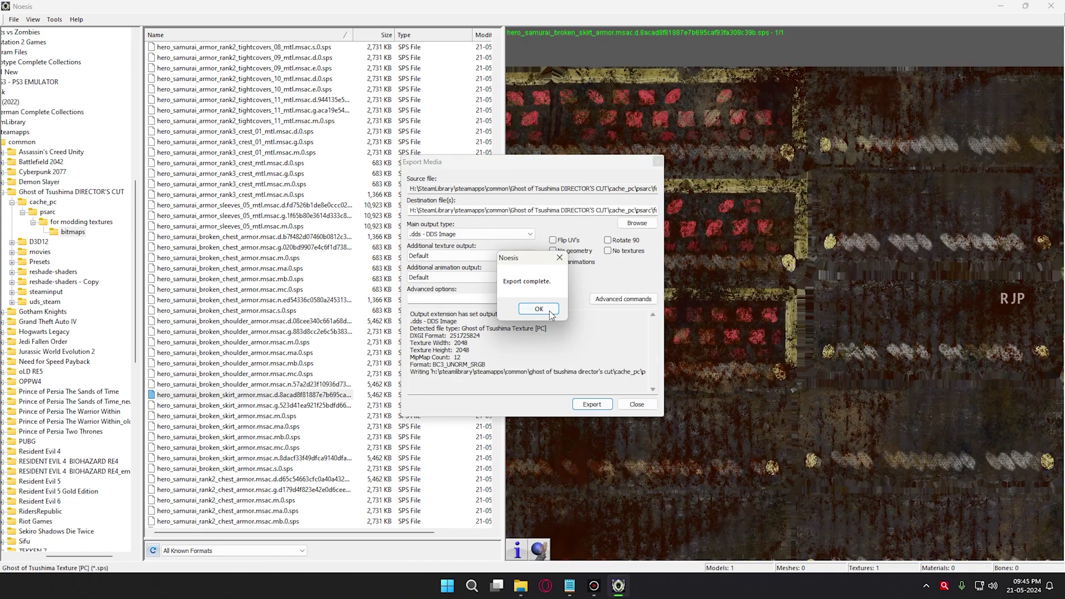
left_click(549, 312)
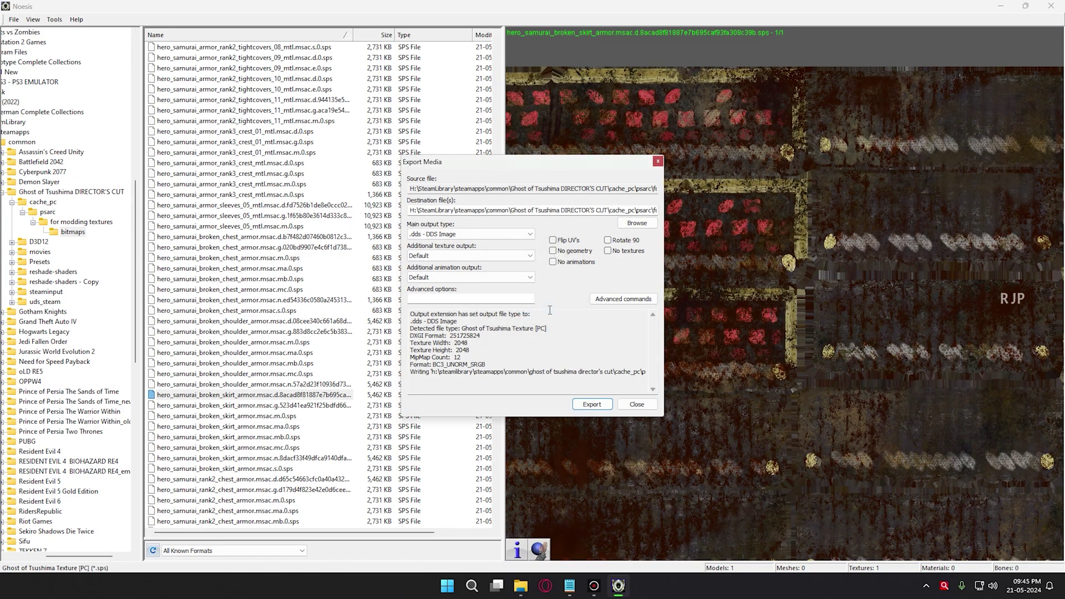
Step: Close the Export Media dialog and open the context menu for the three broken armor DDS files
left_click(646, 404)
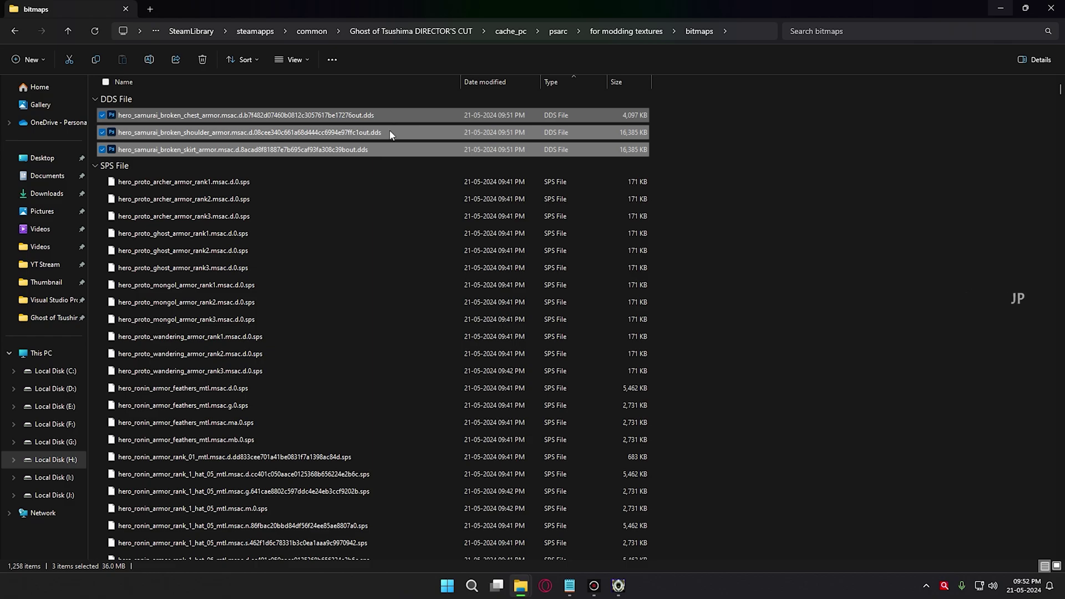
right_click(390, 133)
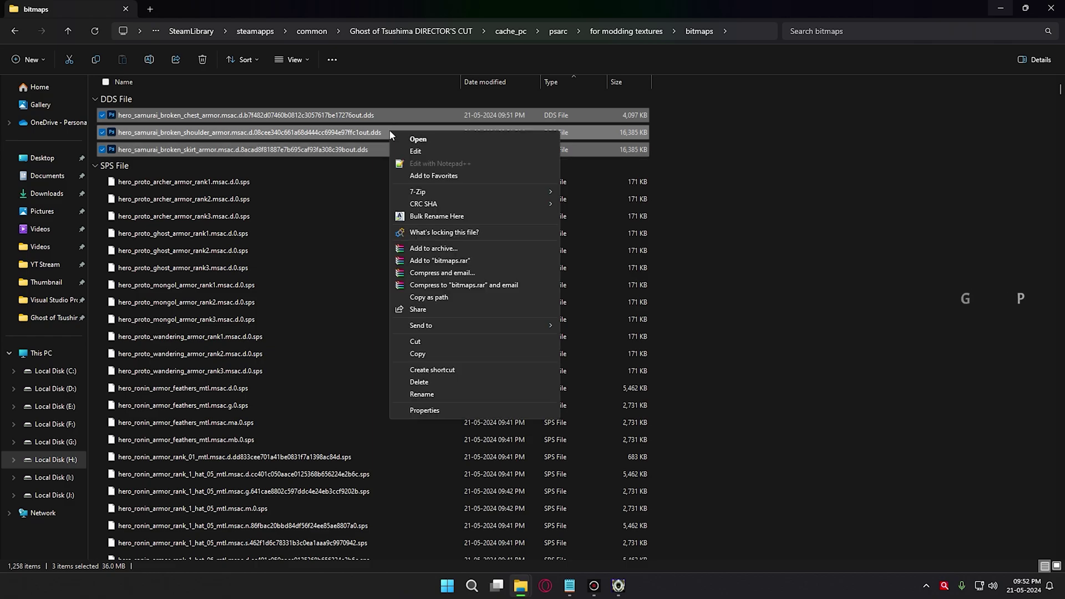
Step: Cut the three DDS files and paste them into a new 'green armor dye' folder
left_click(461, 341)
key("ctrl+shift+n")
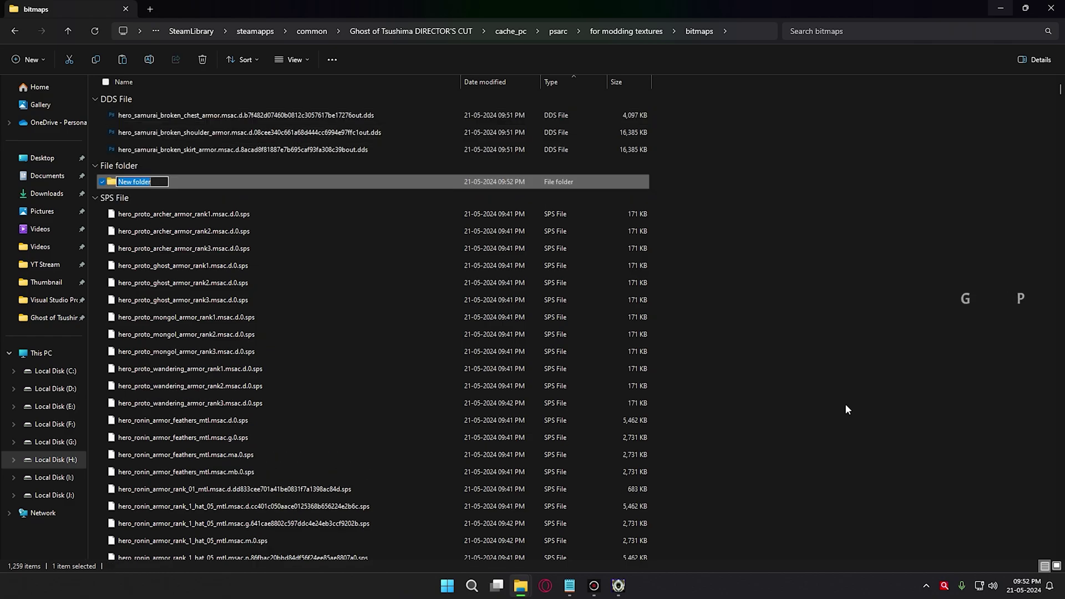
type("gre")
key("Return")
key("Return")
right_click(308, 184)
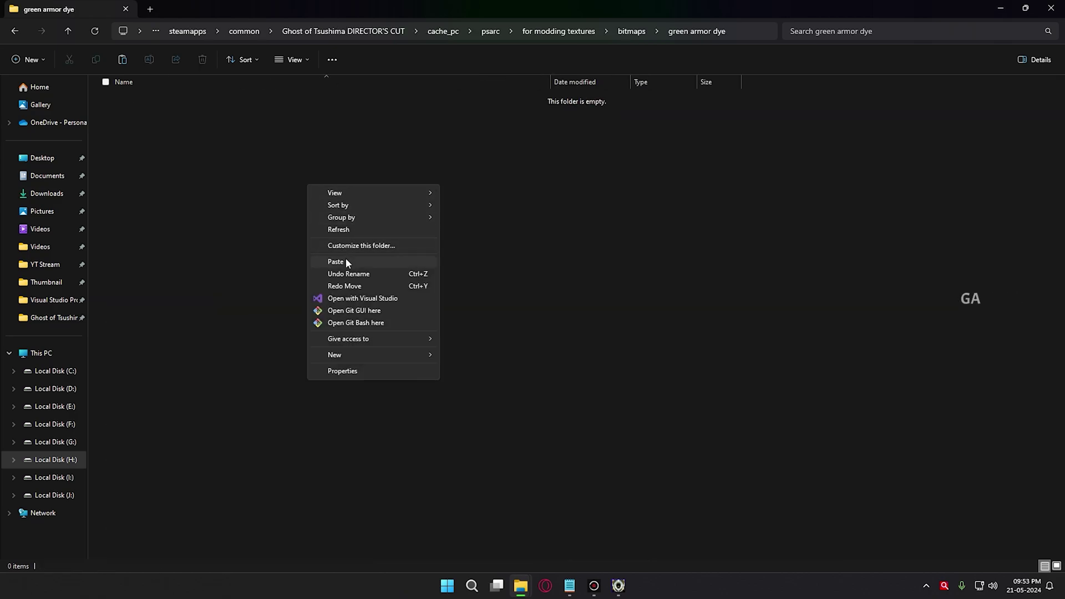
left_click(345, 258)
Step: Widen the Name column, refresh the folder and start renaming the chest armor DDS to grab its name
left_click(357, 263)
double_click(552, 81)
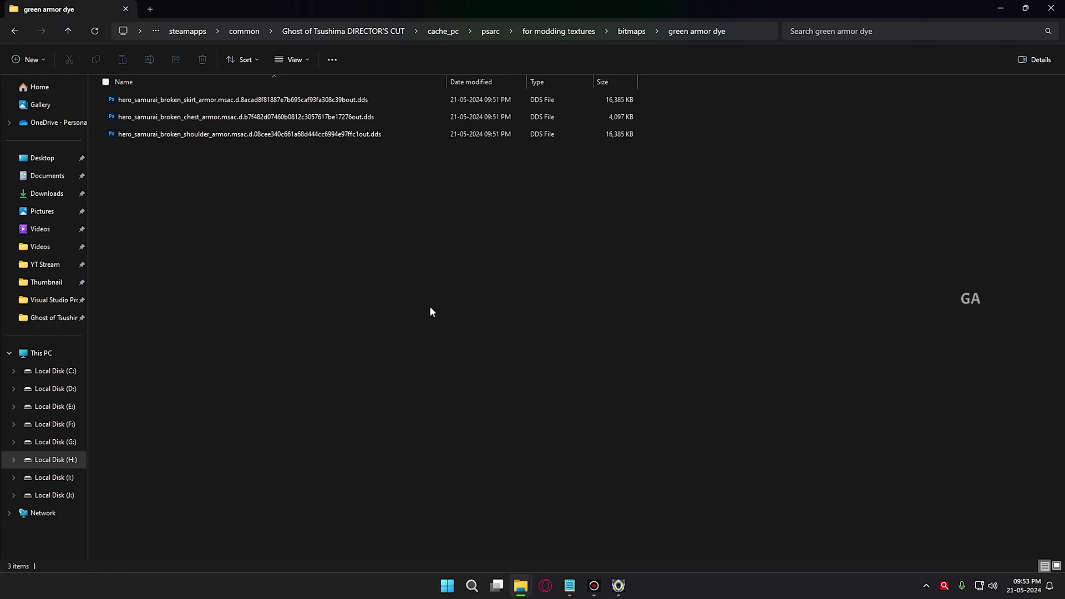
right_click(383, 258)
left_click(416, 304)
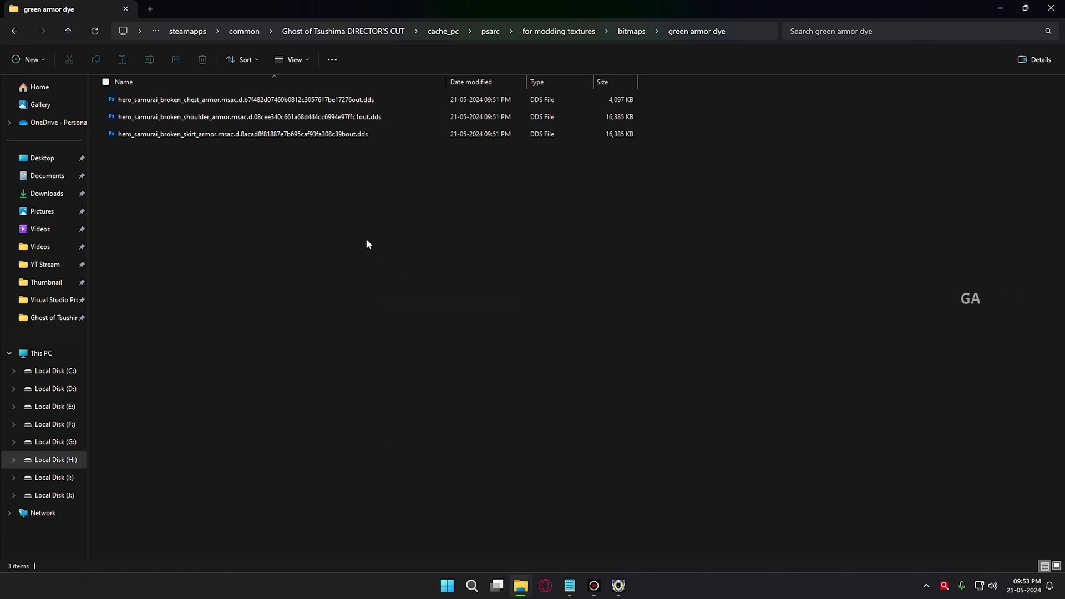
right_click(372, 190)
left_click(407, 231)
left_click(358, 100)
key("F2")
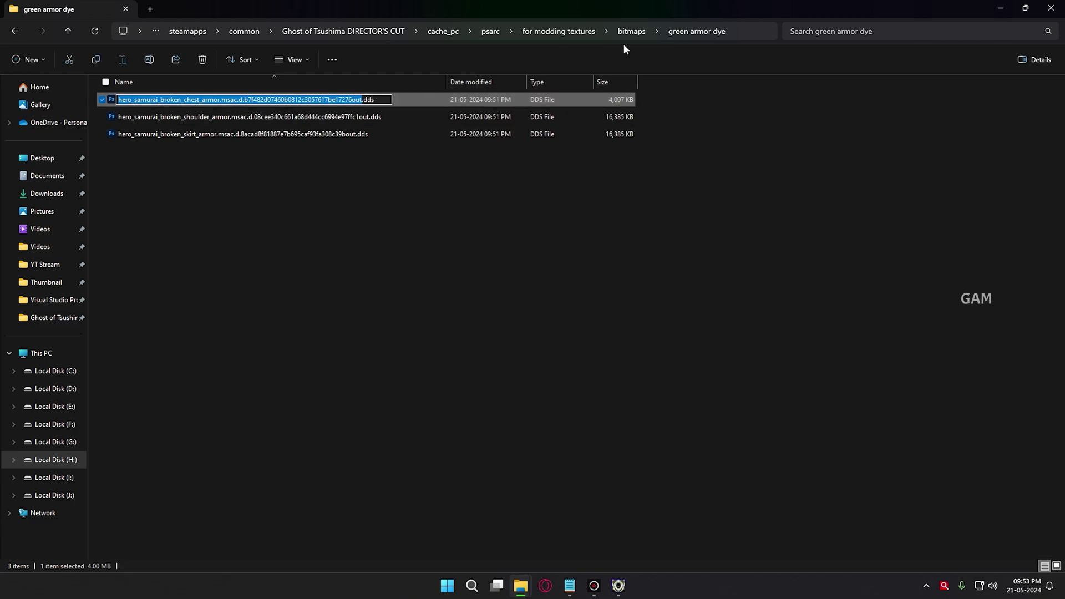
Step: Search bitmaps for the chest armor file name without 'out' and copy its .sps file
left_click(634, 32)
left_click(886, 30)
key("ctrl+v")
key("Return")
key("BackSpace")
key("BackSpace")
key("BackSpace")
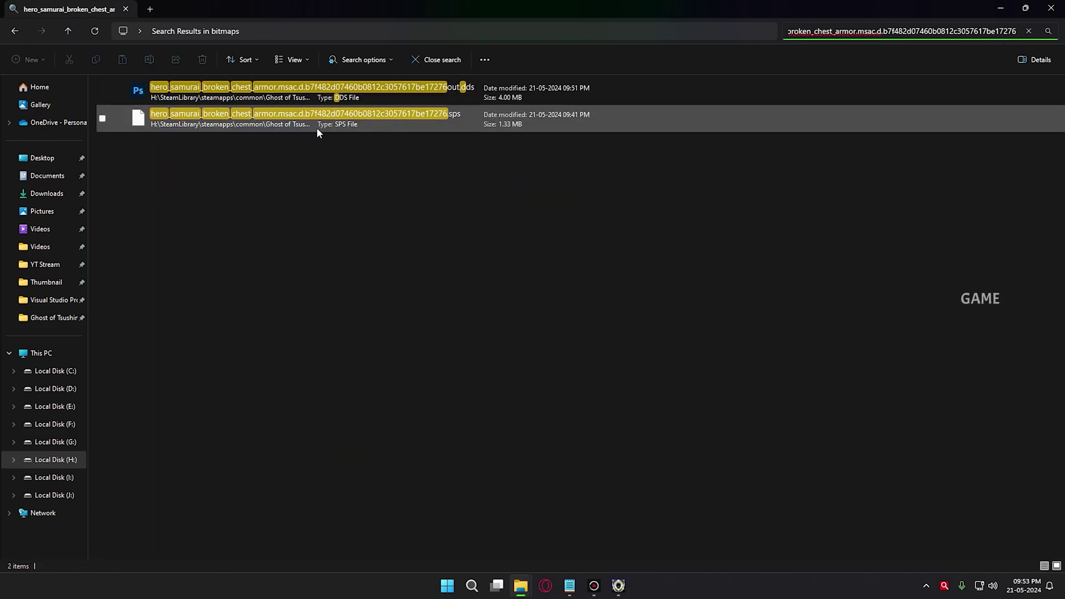
right_click(355, 128)
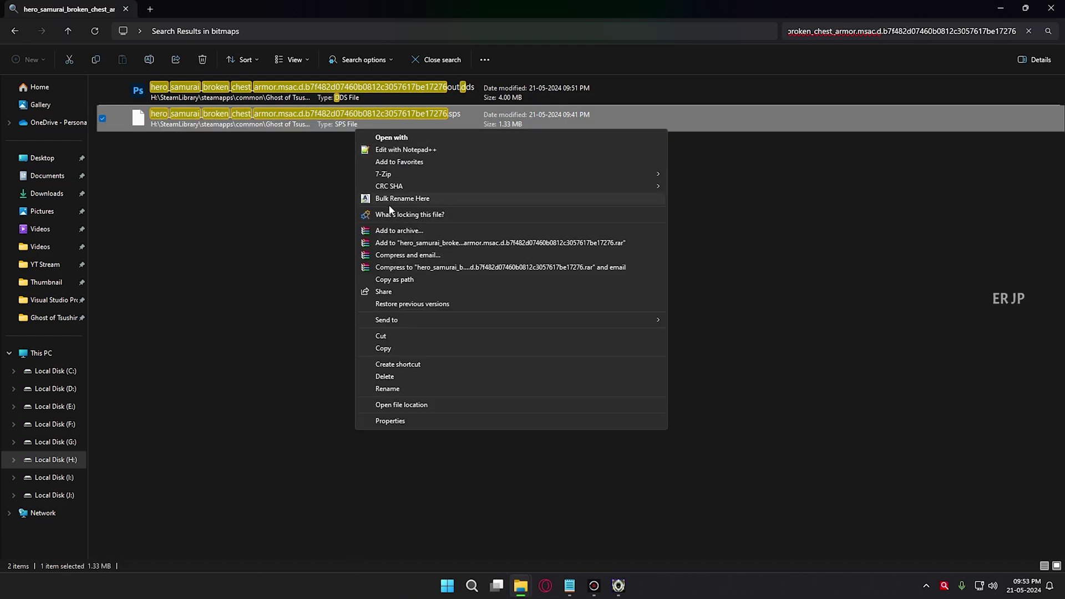
left_click(411, 348)
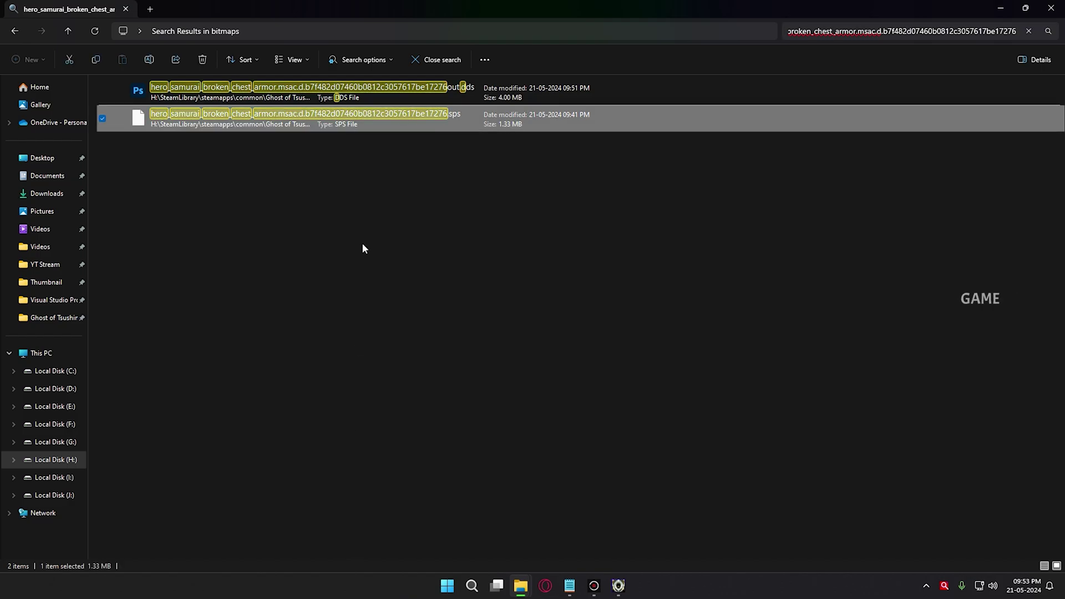
Step: Paste the chest armor .sps into green armor dye, then start renaming the shoulder DDS
key("alt+Left")
double_click(164, 116)
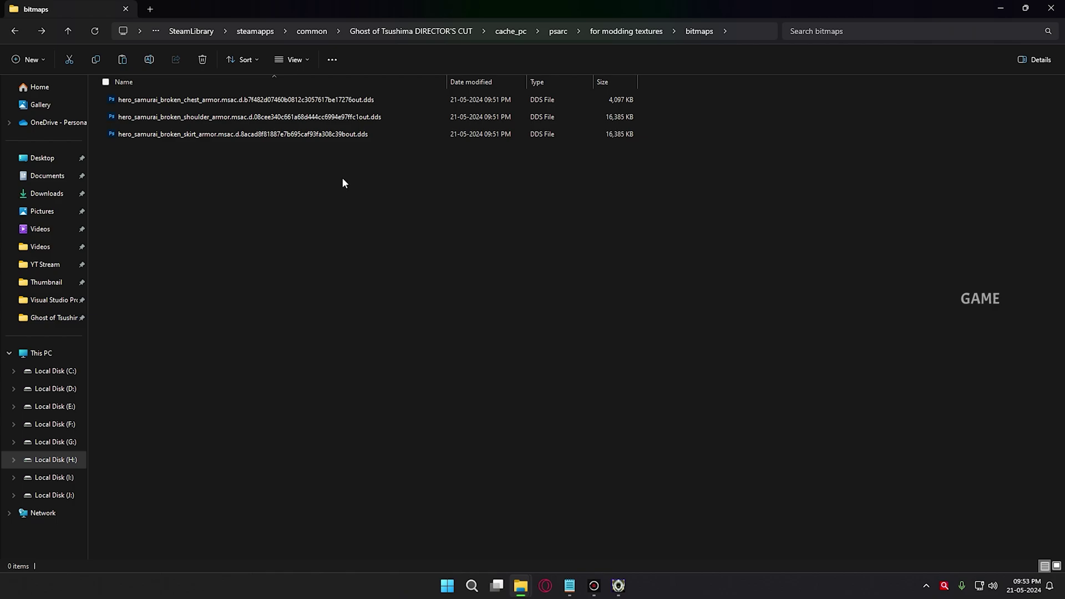
right_click(333, 247)
left_click(365, 318)
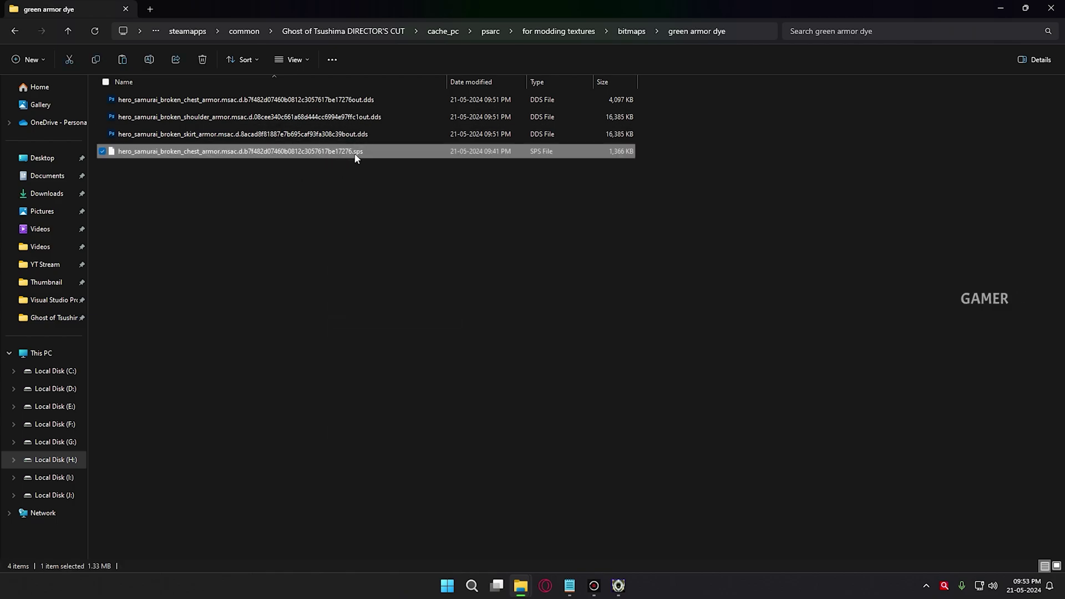
left_click(375, 116)
key("F2")
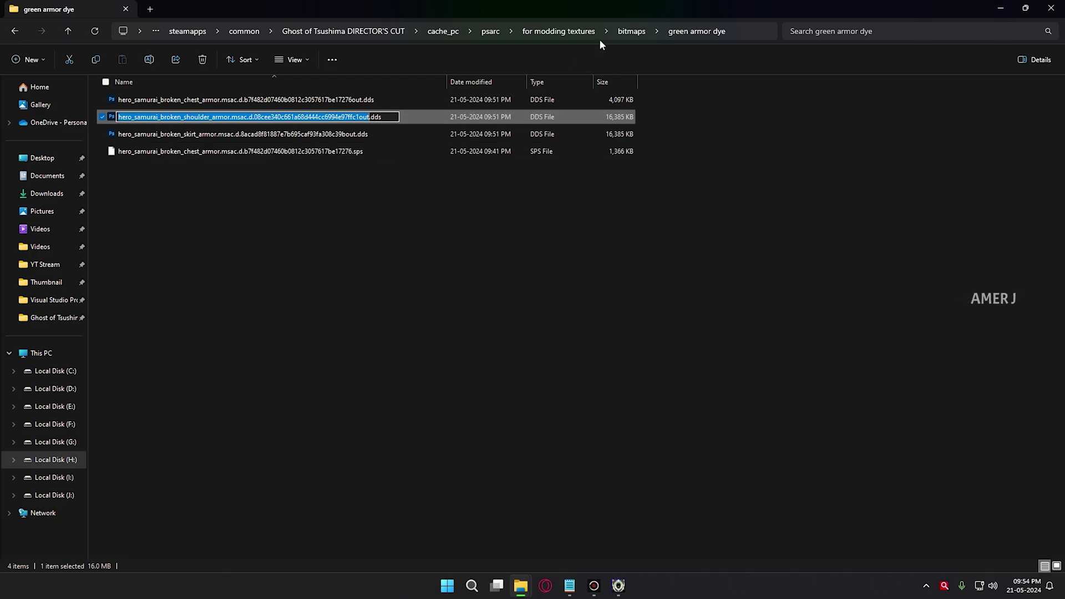
Step: Find the shoulder armor .sps in bitmaps and paste a copy into green armor dye
left_click(624, 31)
left_click(937, 32)
key("ctrl+v")
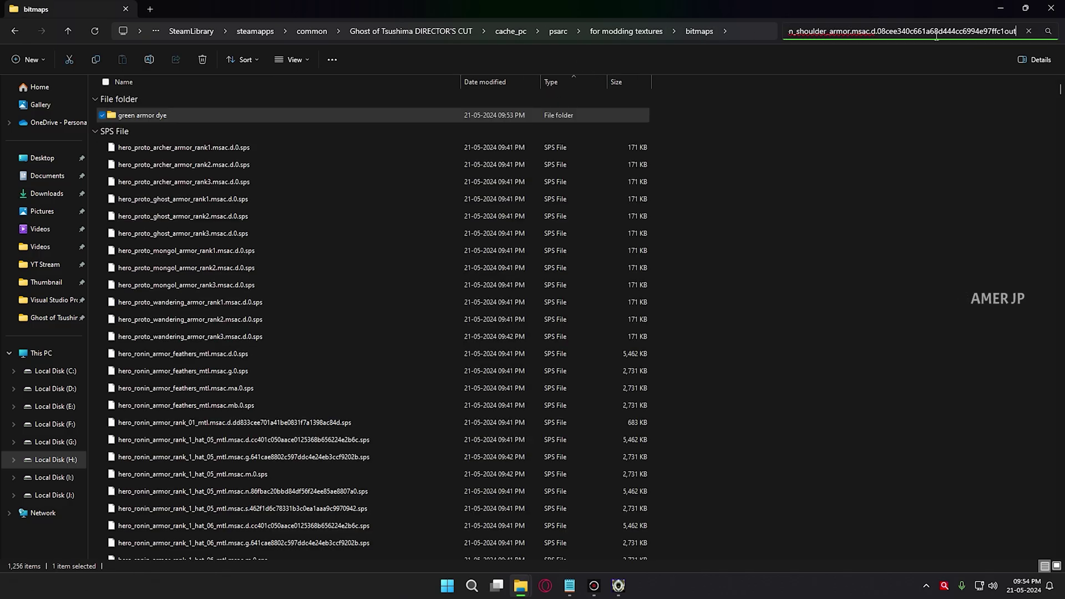
key("BackSpace")
key("BackSpace")
key("BackSpace")
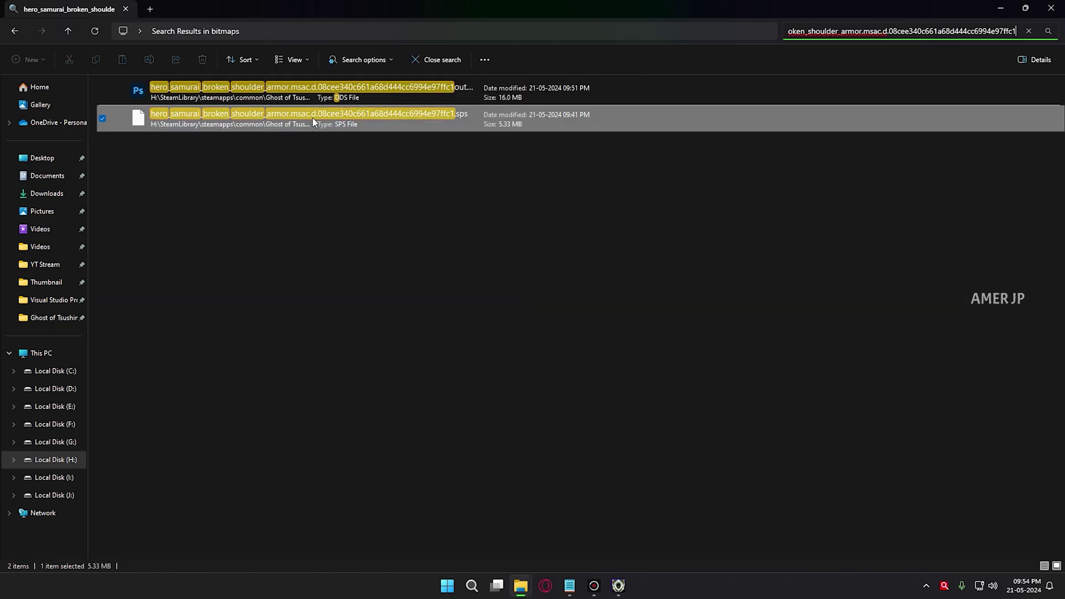
right_click(312, 117)
left_click(342, 336)
key("alt+Left")
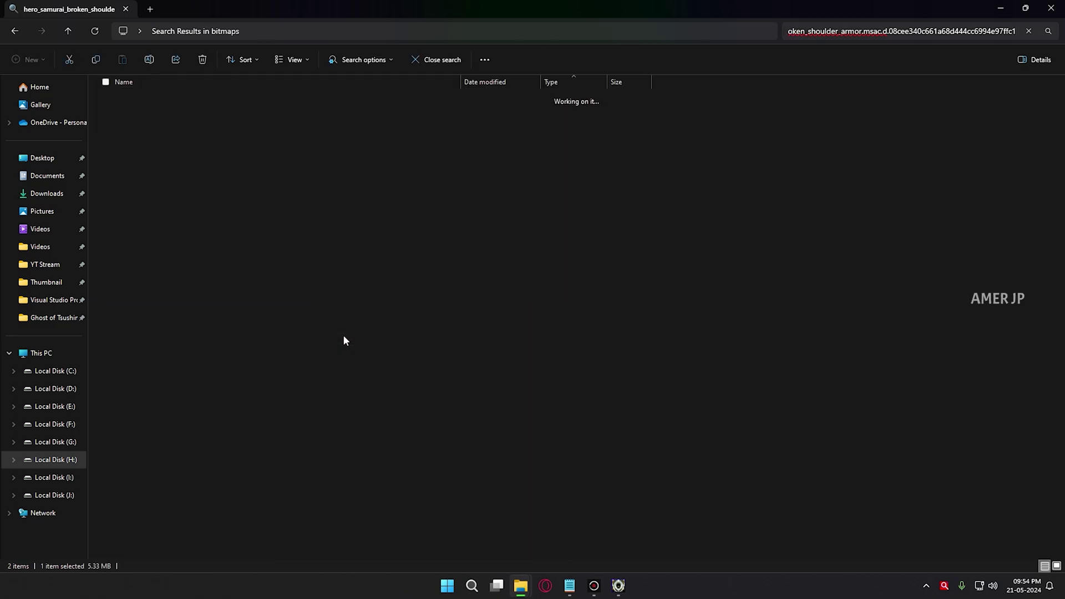
double_click(143, 116)
right_click(293, 265)
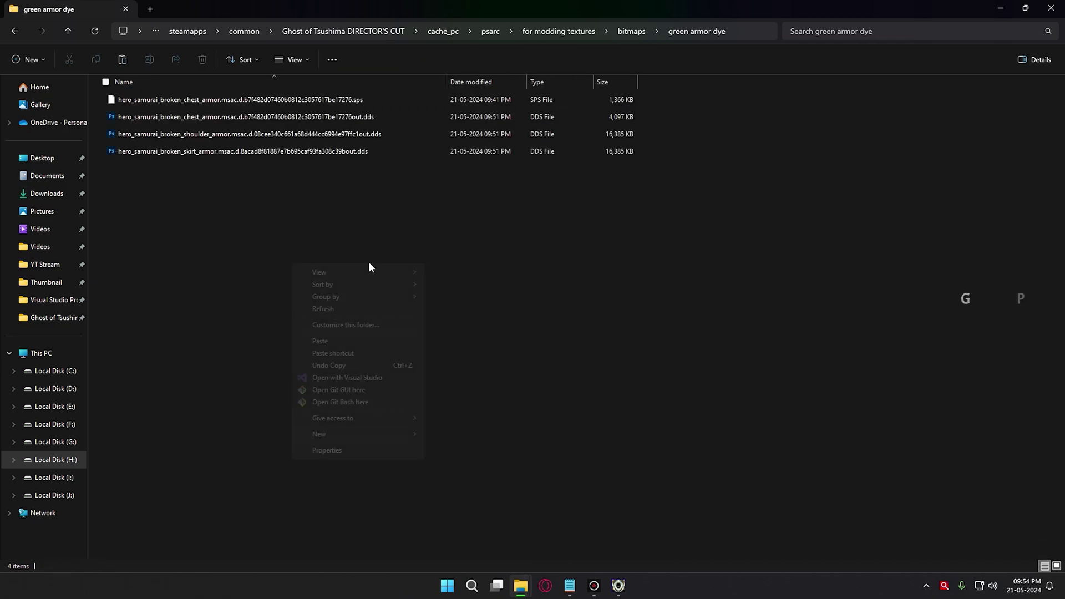
left_click(325, 336)
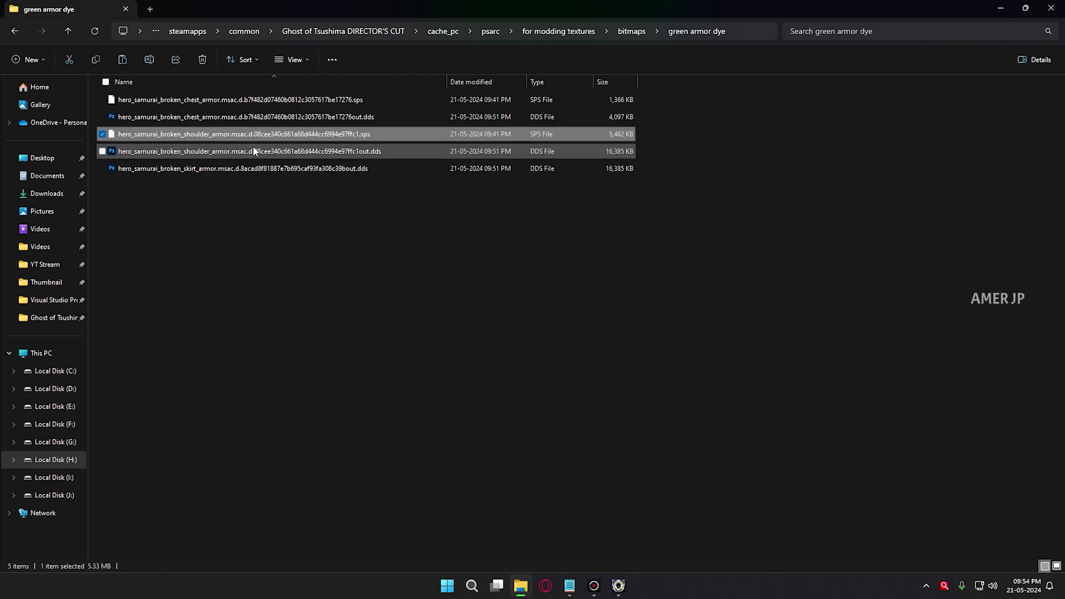
Step: Copy the skirt DDS name, find its matching .sps in bitmaps and paste it into green armor dye
left_click(195, 169)
key("F2")
key("ctrl+c")
left_click(618, 32)
left_click(882, 31)
key("ctrl+v")
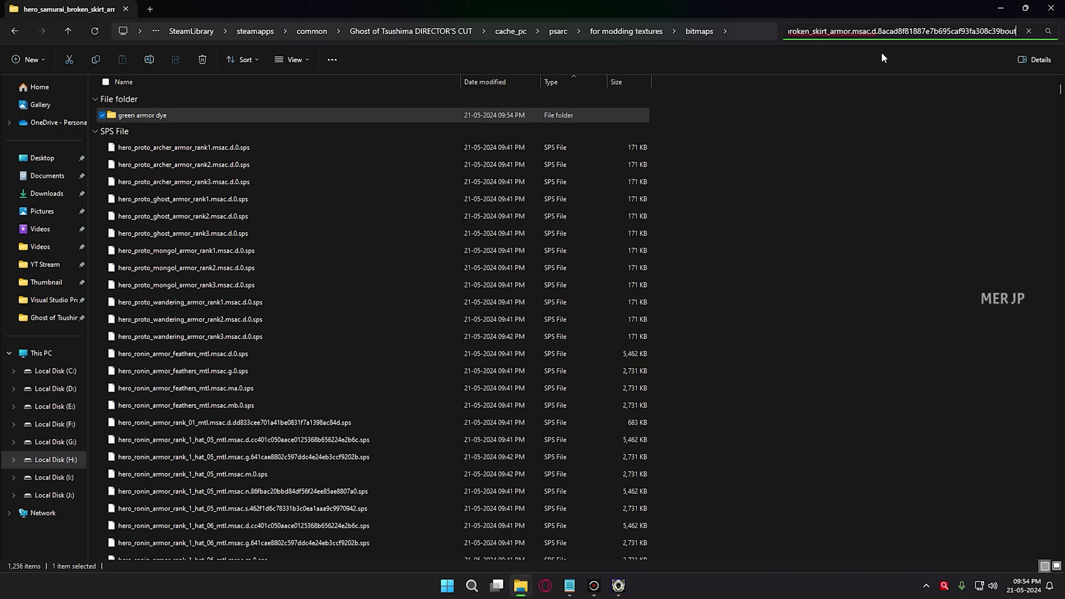
key("BackSpace")
key("BackSpace")
key("BackSpace")
right_click(285, 120)
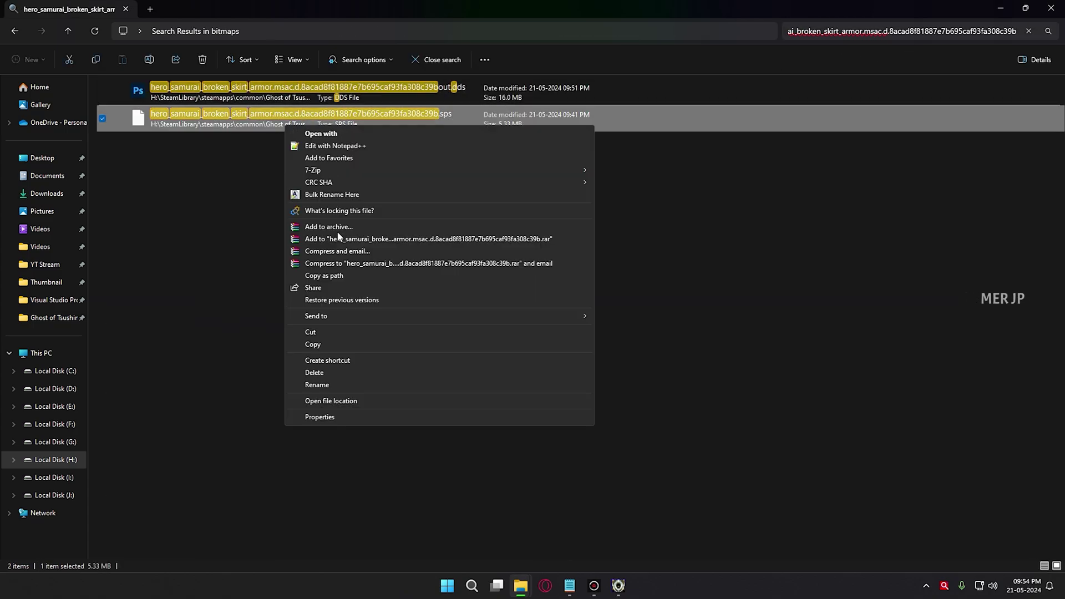
left_click(325, 342)
key("alt+Left")
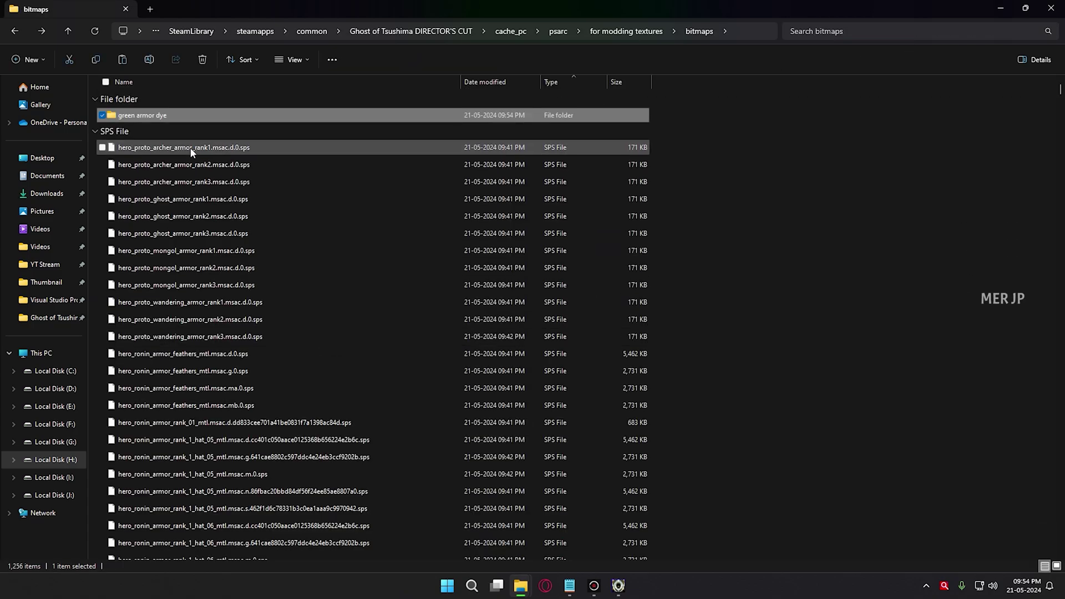
double_click(172, 116)
right_click(283, 246)
left_click(315, 322)
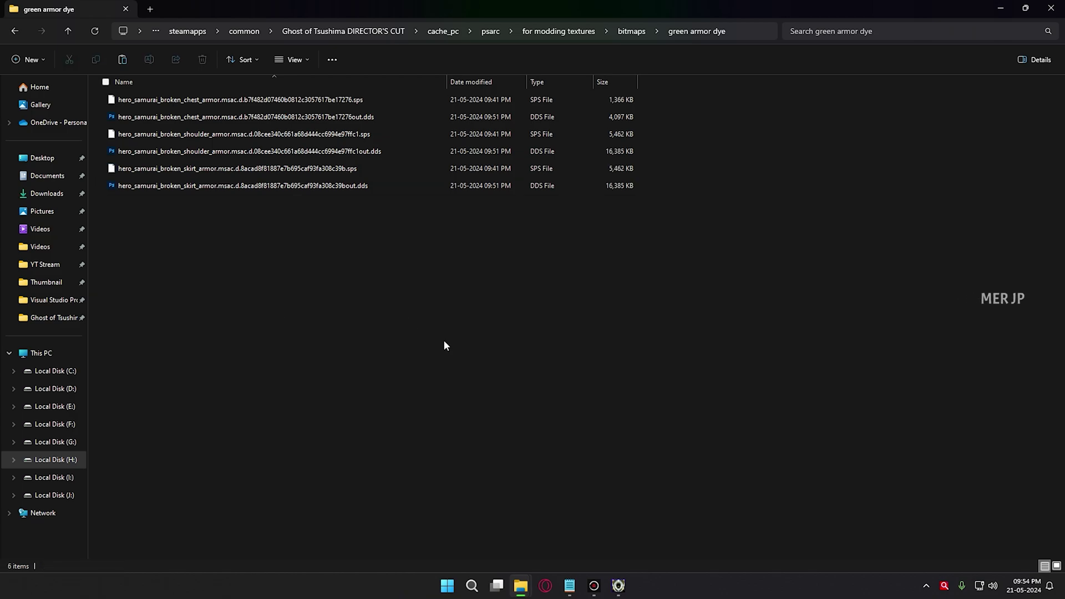
Step: Select the three .sps files, refresh the folder listing and select the chest armor DDS
left_click(355, 170)
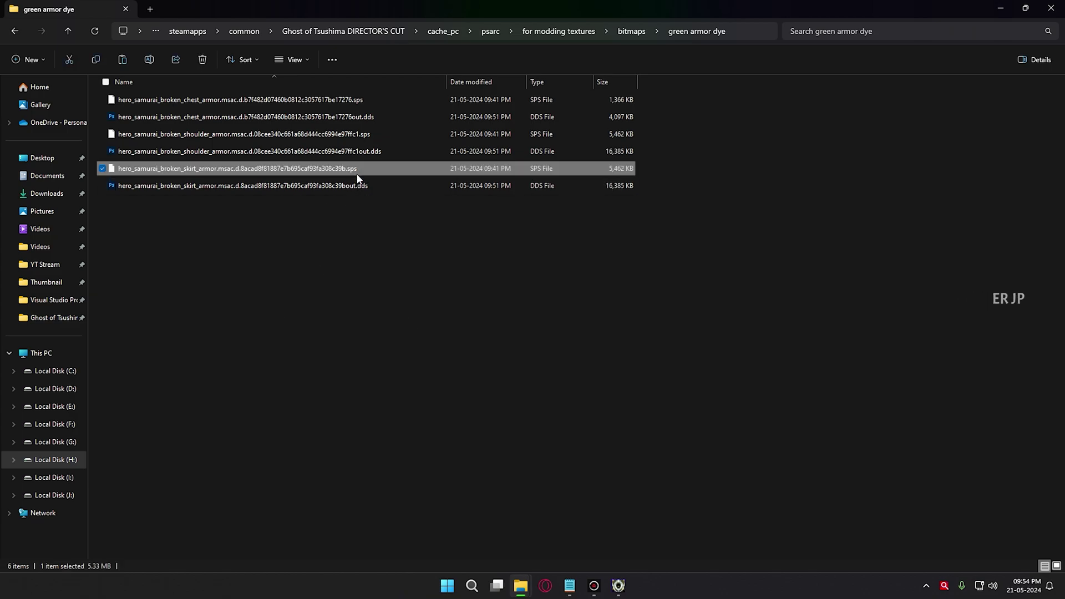
left_click(370, 135, "ctrl")
left_click(374, 97, "ctrl")
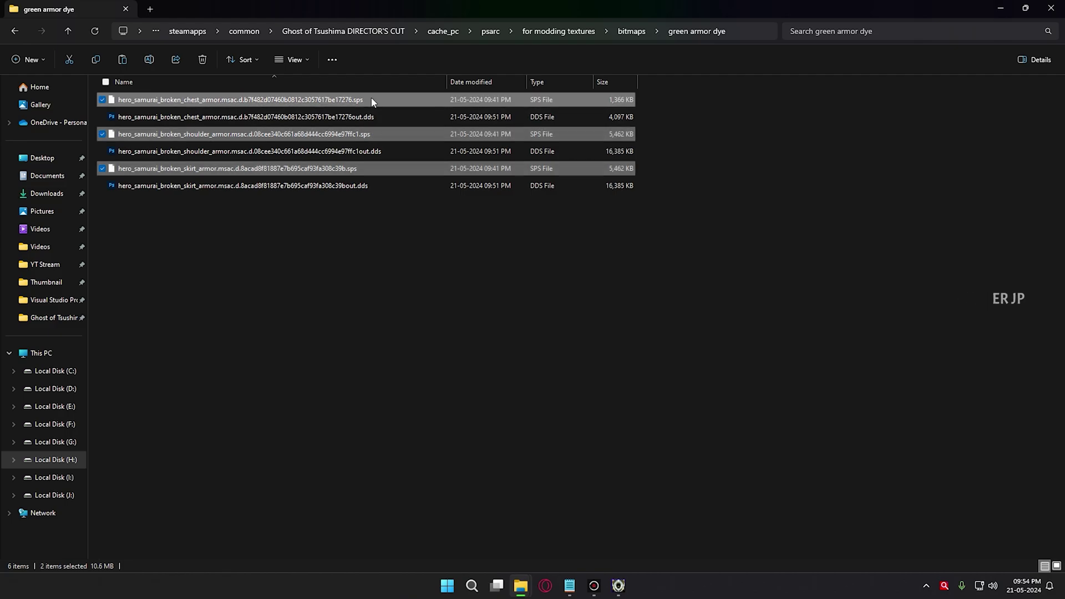
right_click(498, 236)
right_click(454, 279)
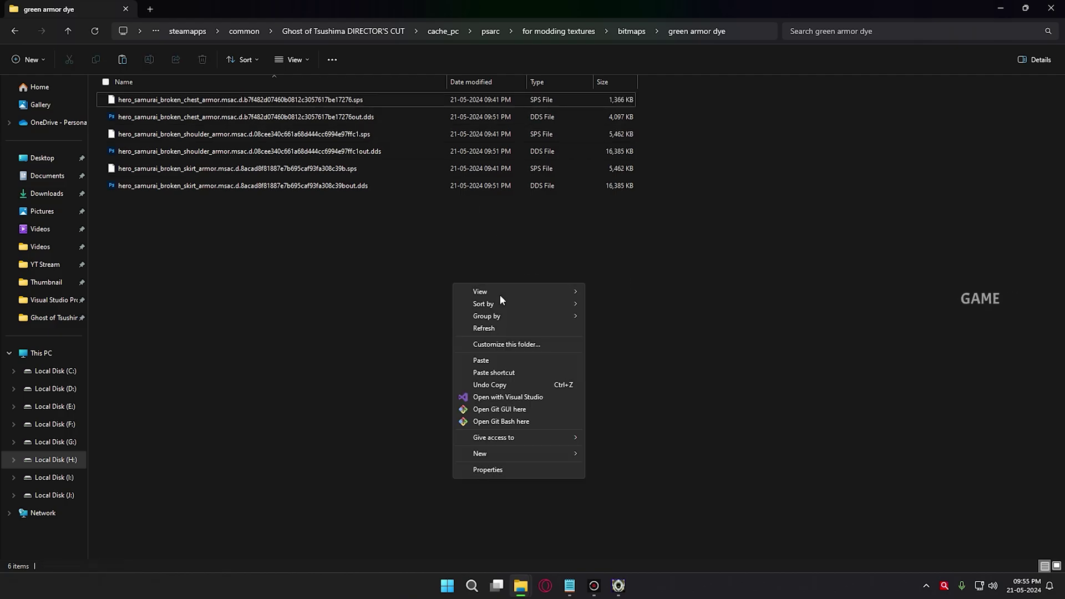
left_click(503, 326)
left_click(269, 117)
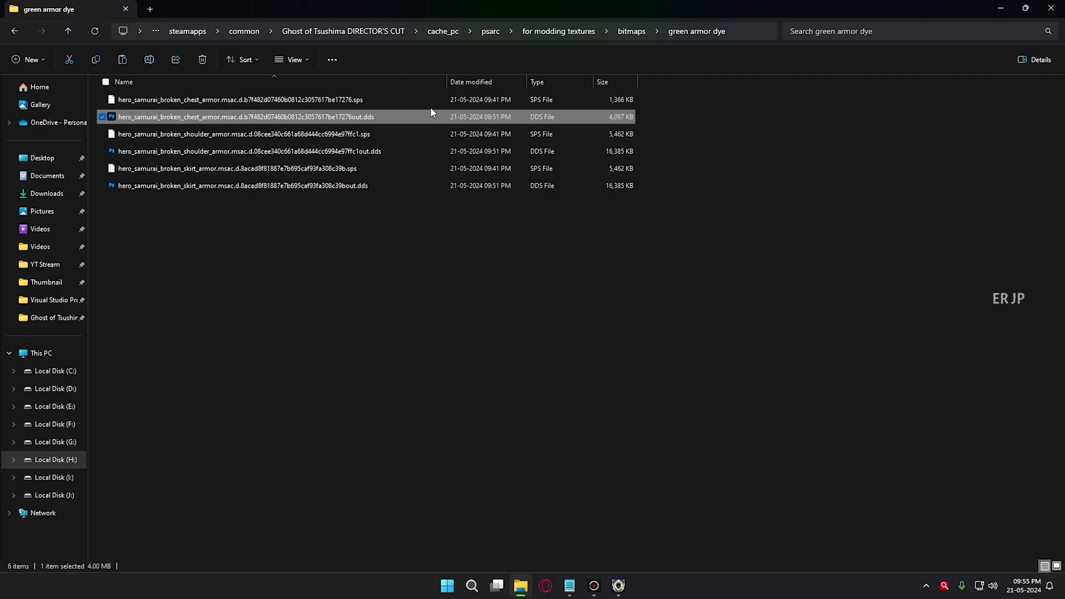
Step: Open the chest, shoulder and skirt armor DDS files in Photoshop, accepting load options, and show the chest document
double_click(446, 116)
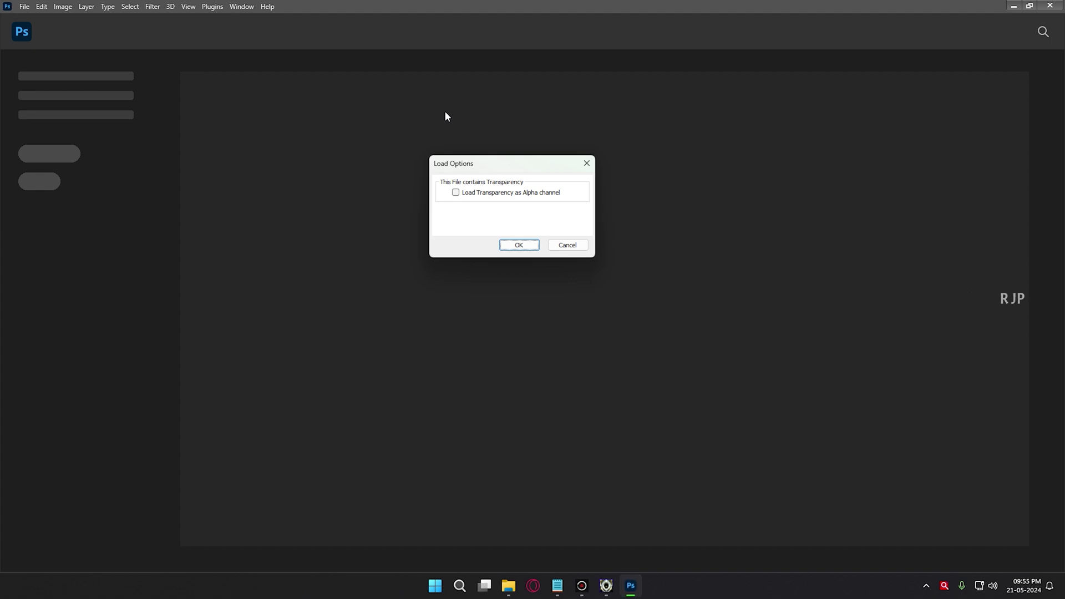
key("Return")
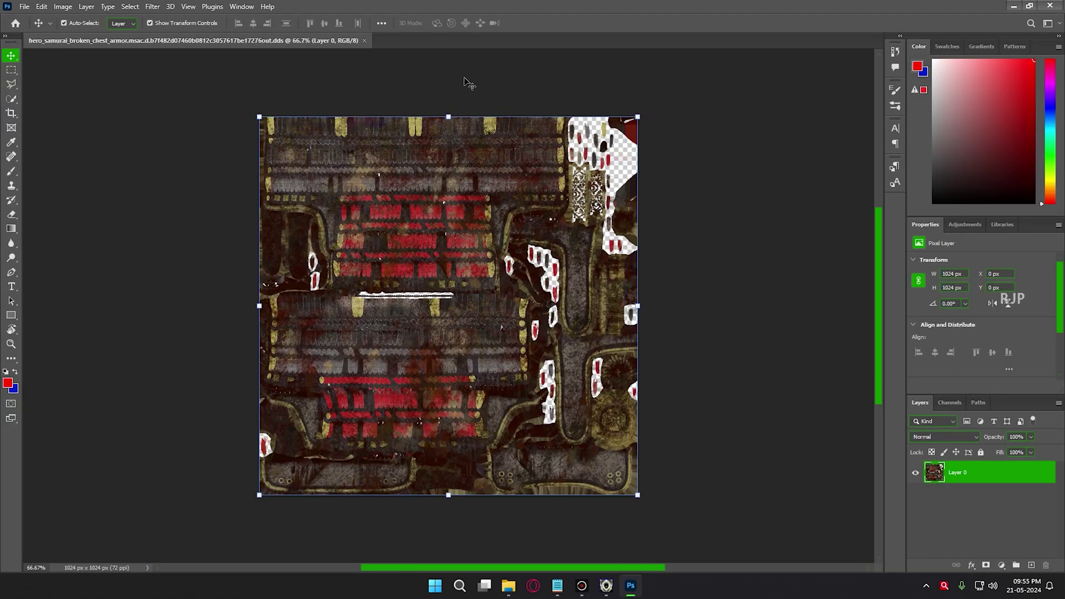
key("alt+Tab")
double_click(267, 151)
key("Return")
key("alt+Tab")
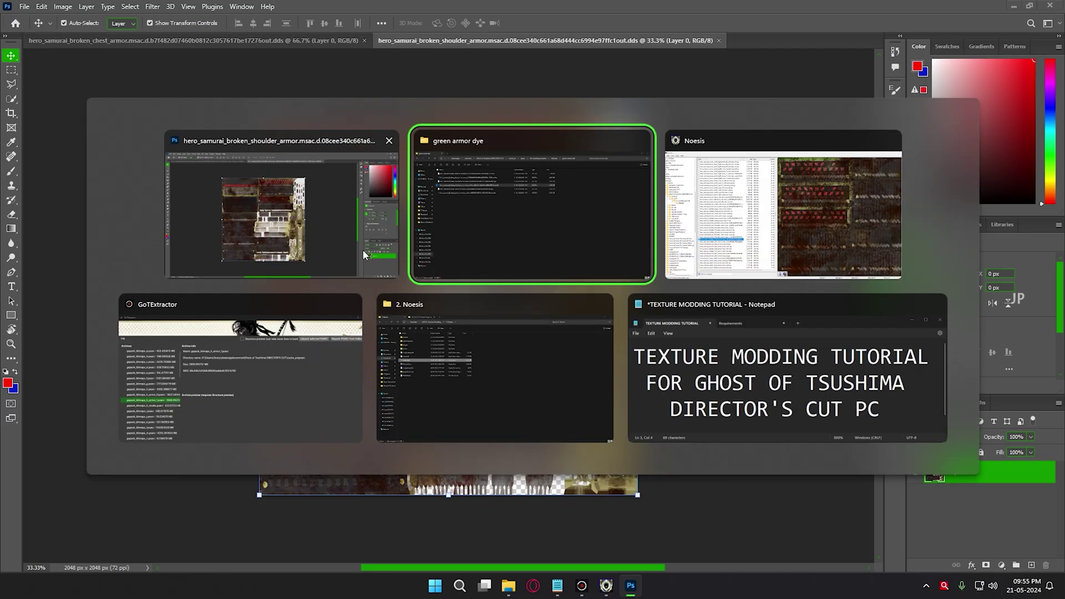
double_click(258, 187)
key("Return")
key("ctrl+Tab")
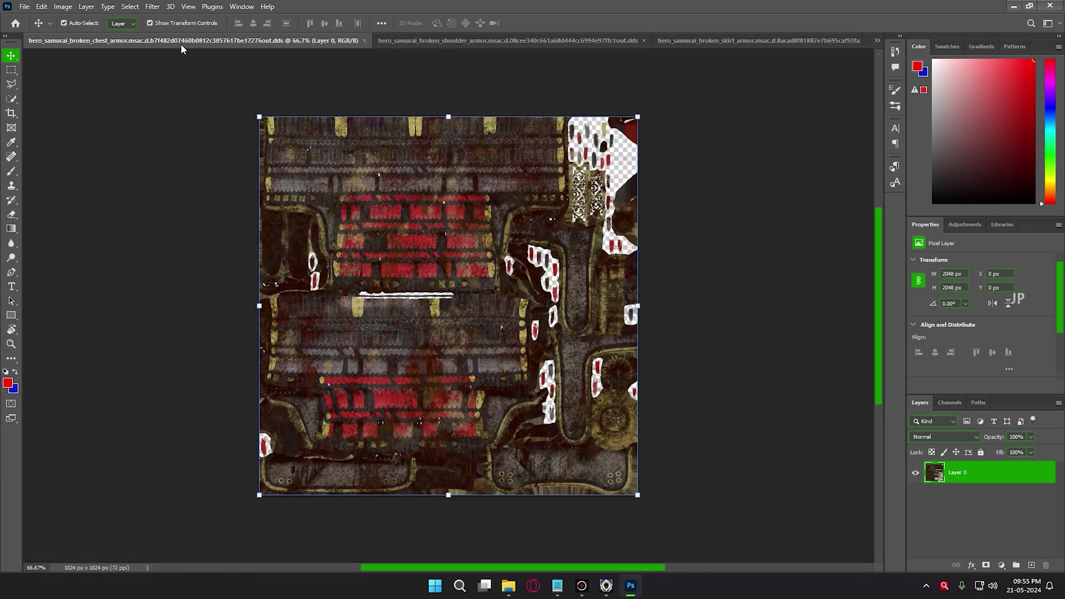
Step: Add a Hue/Saturation adjustment limited to Reds, raising Saturation to +73 to shift reds toward green
left_click(966, 225)
left_click(963, 271)
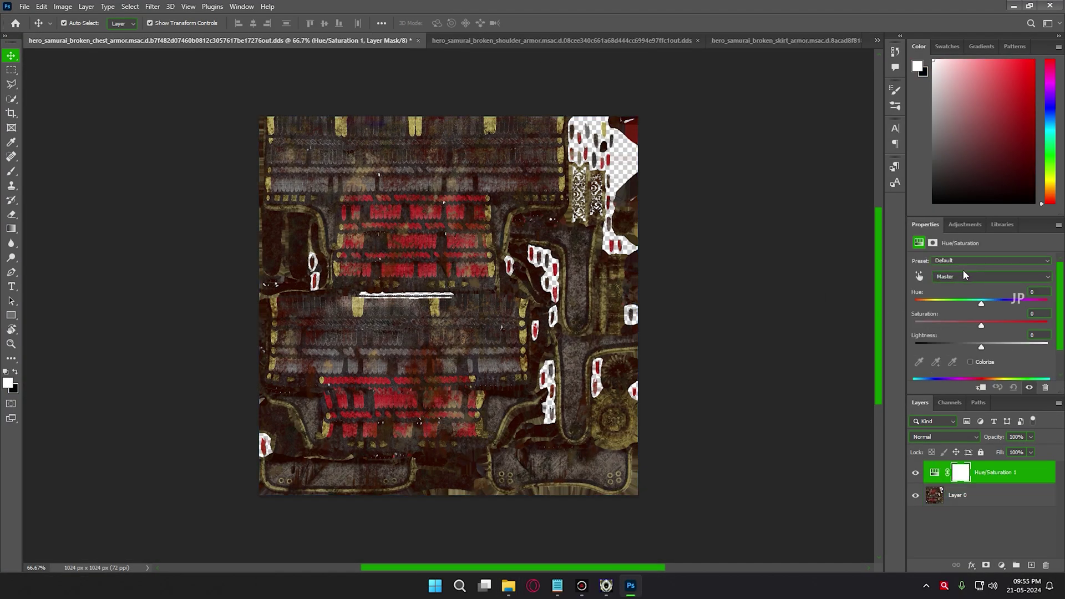
left_click(963, 276)
left_click(961, 288)
left_click_drag(982, 327, 1030, 326)
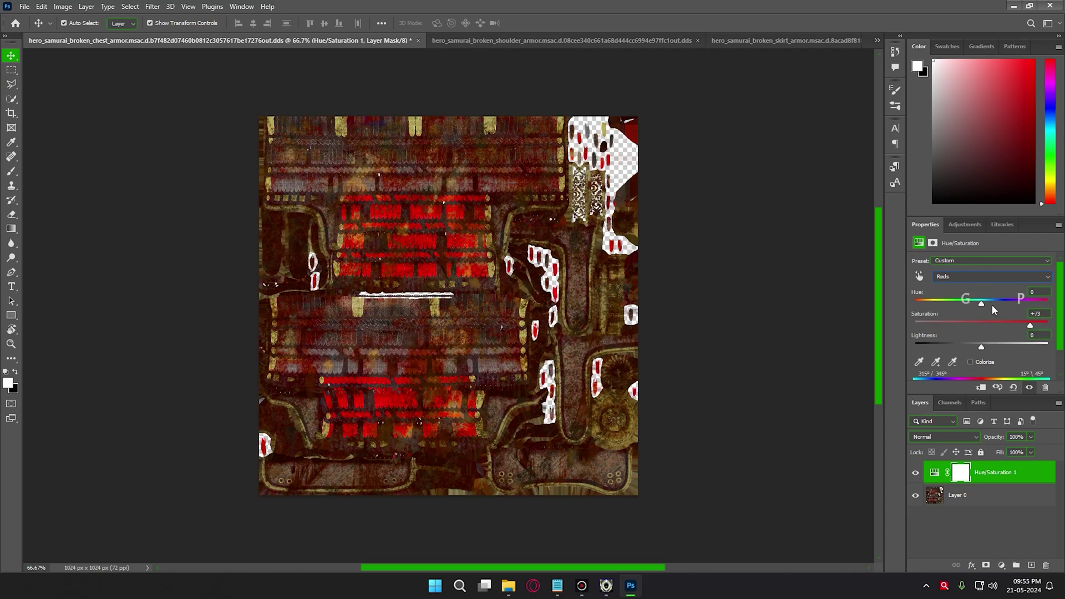